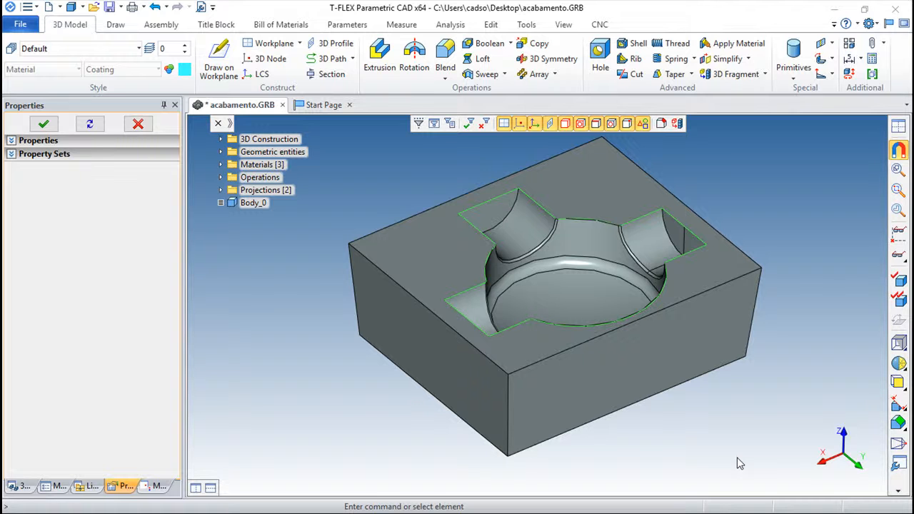
# Start a 3D pocket milling toolpath on Body_0, using the closed cavity outline on the block's top face as the routing path
pyautogui.moveTo(785, 249); pyautogui.dragTo(777, 265, button='middle')
pyautogui.scroll(4, 779, 271)
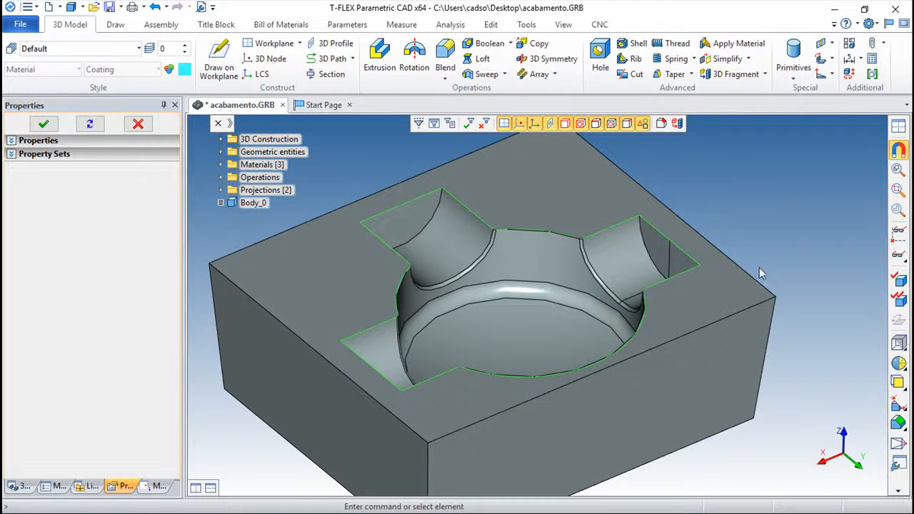
pyautogui.click(690, 260)
pyautogui.click(600, 25)
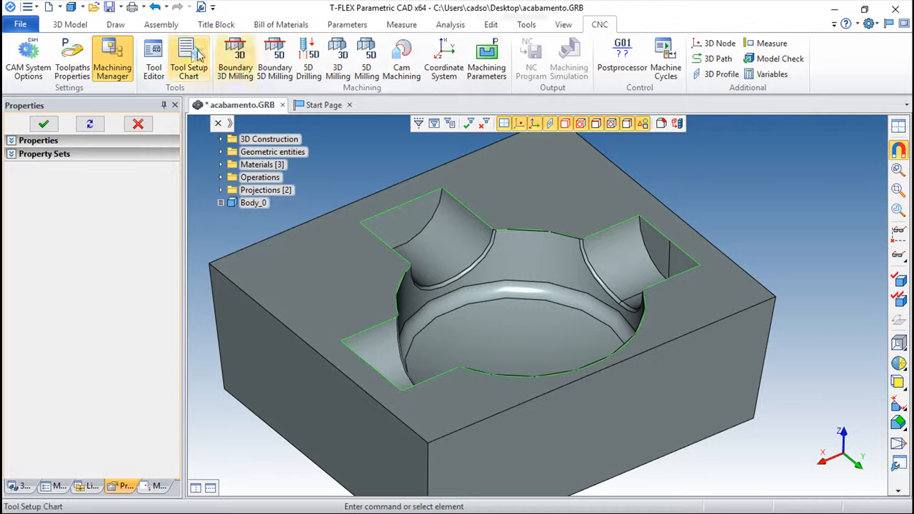
pyautogui.click(240, 57)
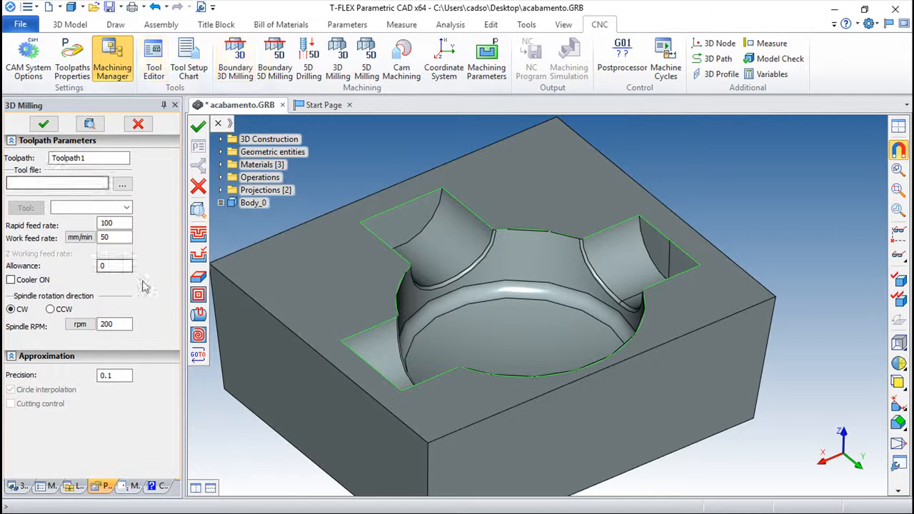
pyautogui.click(200, 295)
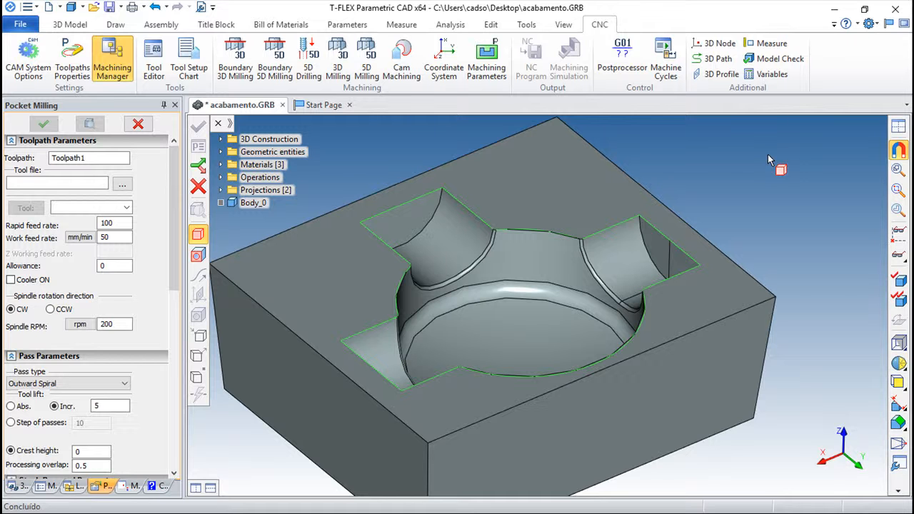
pyautogui.click(637, 178)
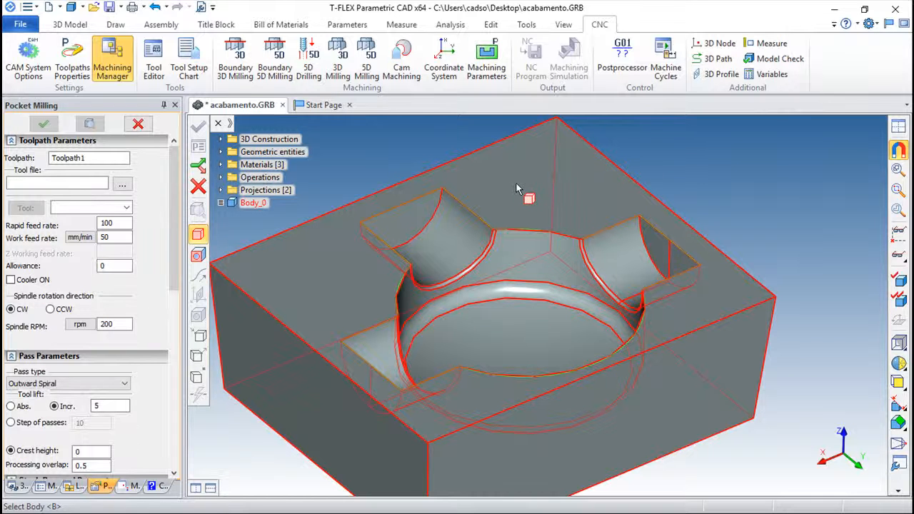
pyautogui.click(631, 262)
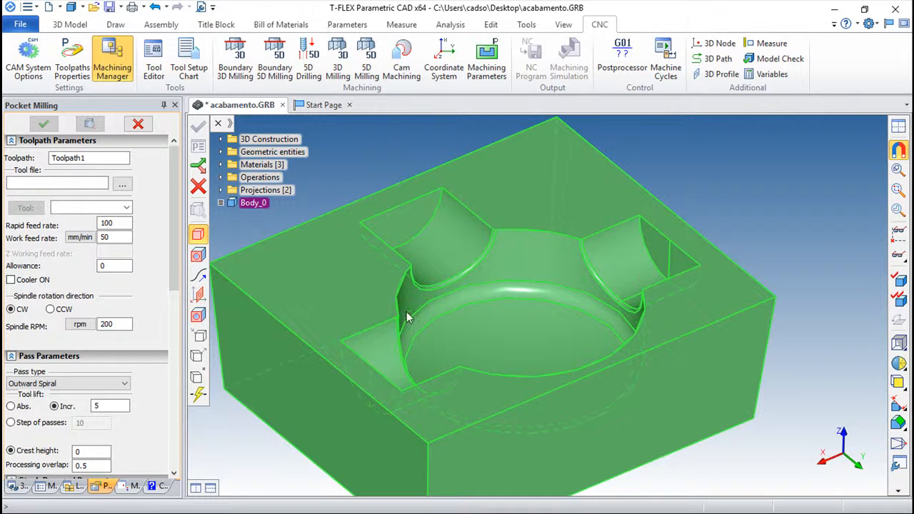
pyautogui.click(198, 279)
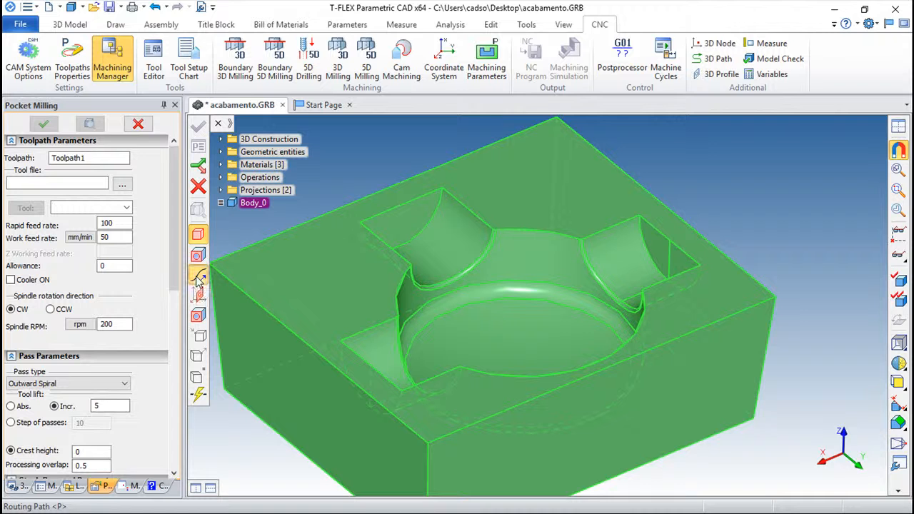
pyautogui.click(476, 225)
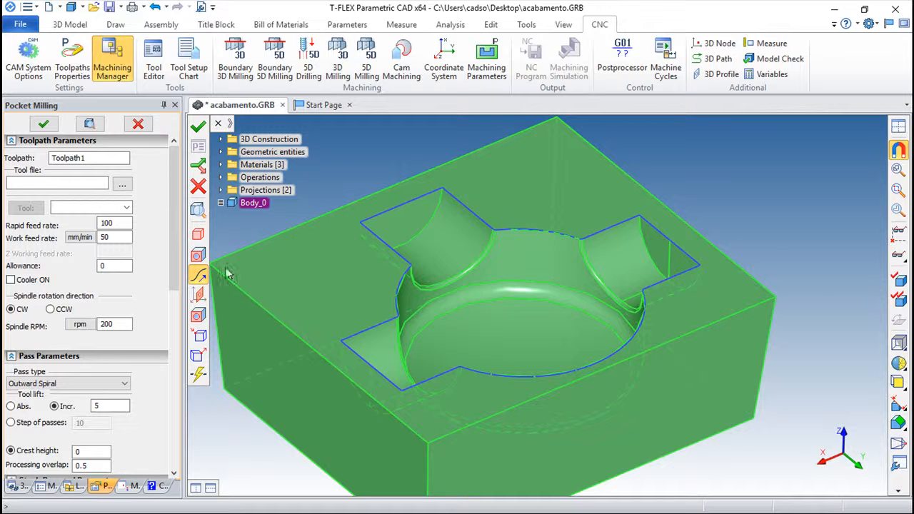
# Load the tool file 3d_milling.too, assign tool 3 to the toolpath, and review that tool's parameters
pyautogui.click(122, 184)
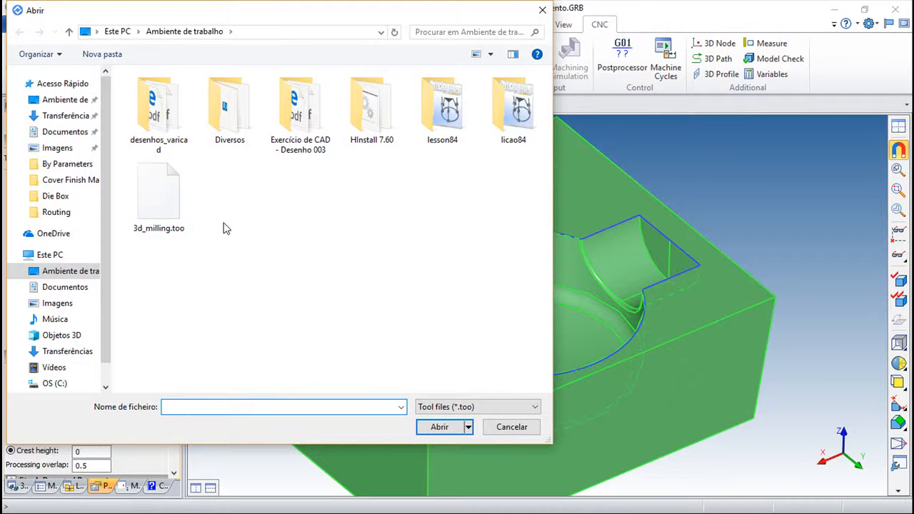
pyautogui.doubleClick(158, 196)
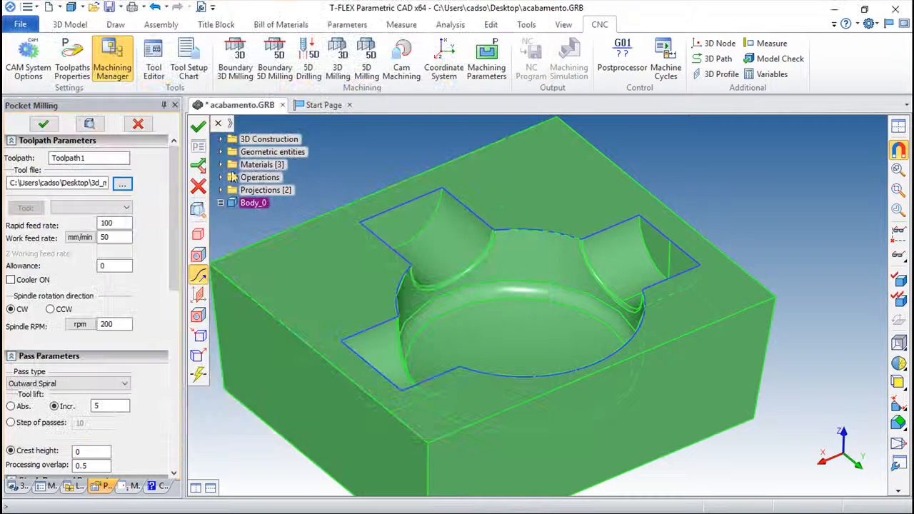
pyautogui.click(125, 212)
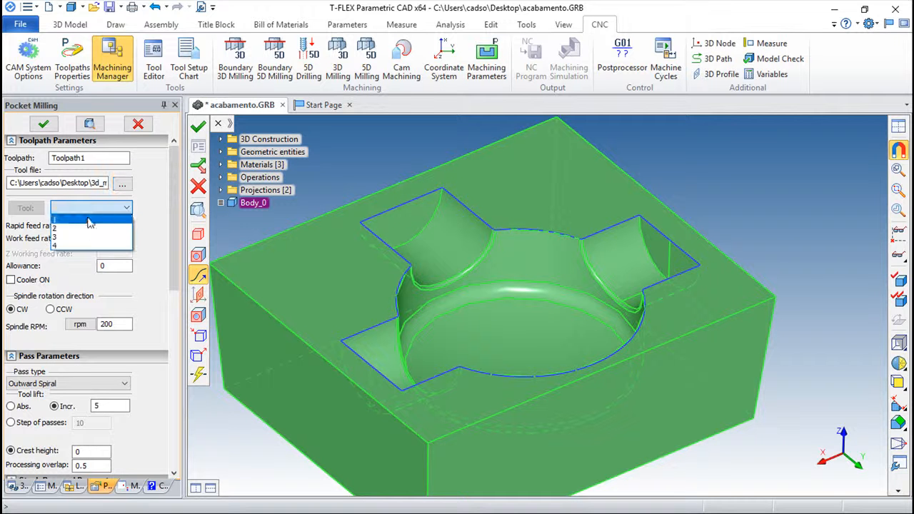
pyautogui.click(81, 237)
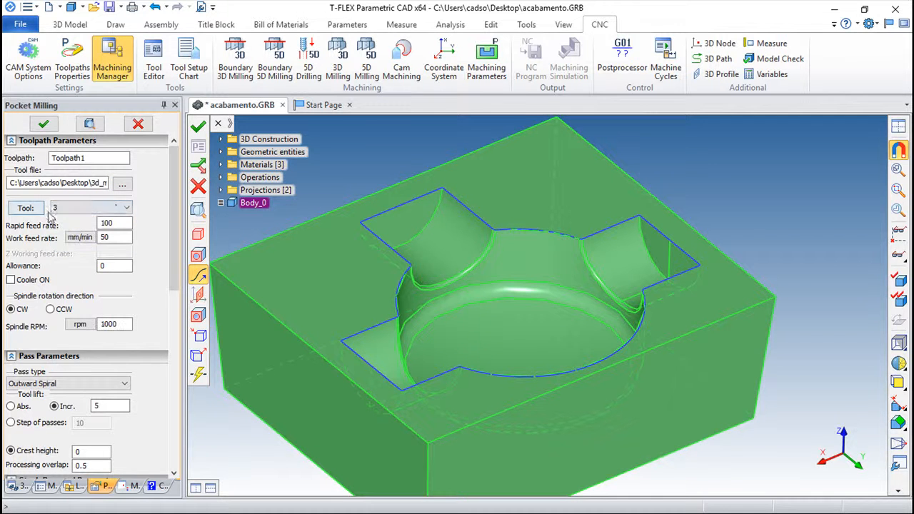
pyautogui.click(26, 209)
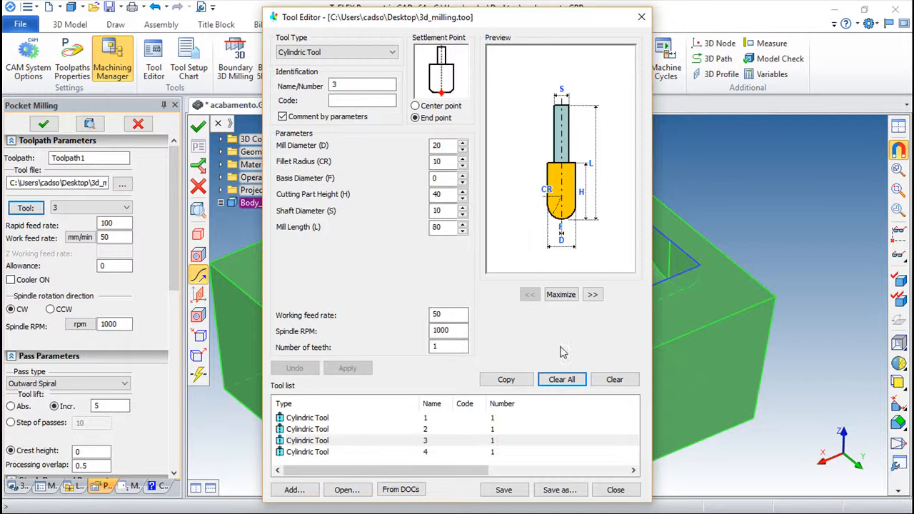
pyautogui.click(615, 490)
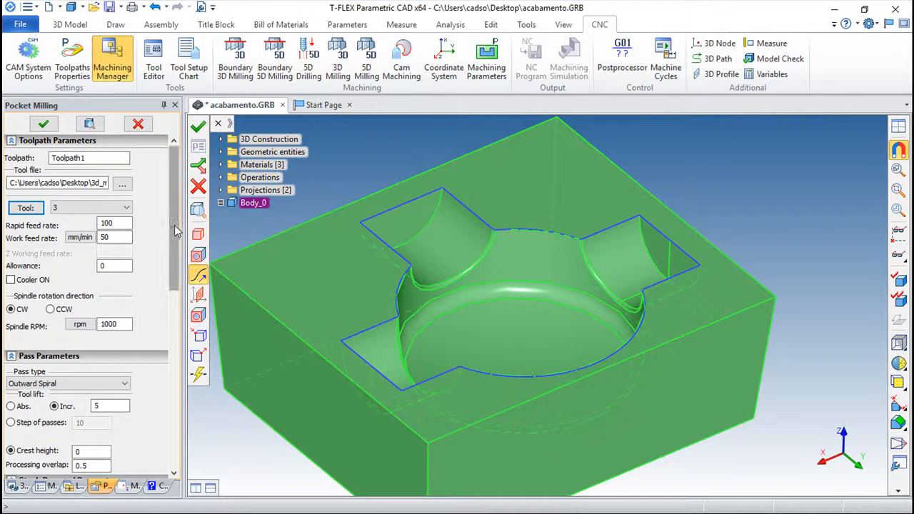
# Set the pass type to Zigzag, generate the pocket milling toolpath, and view it on the model
pyautogui.scroll(-3, 176, 229)
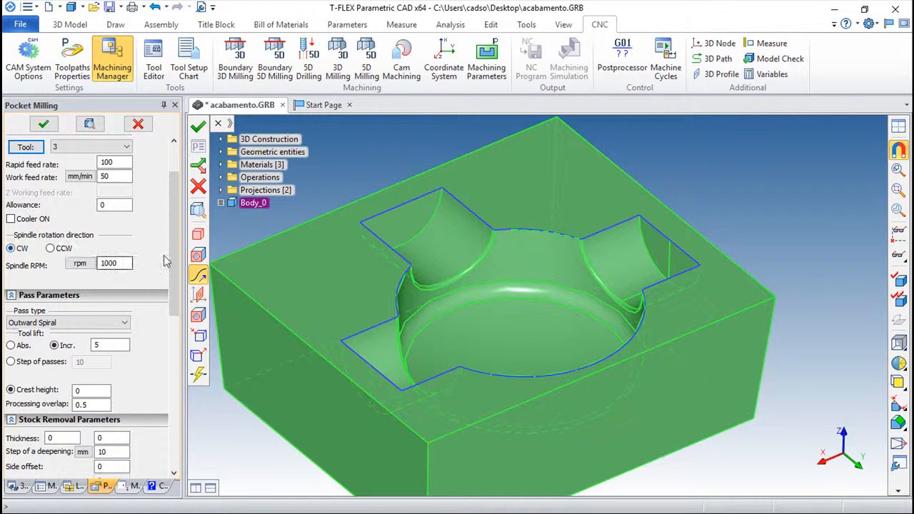
pyautogui.scroll(-2, 175, 284)
pyautogui.scroll(-2, 175, 285)
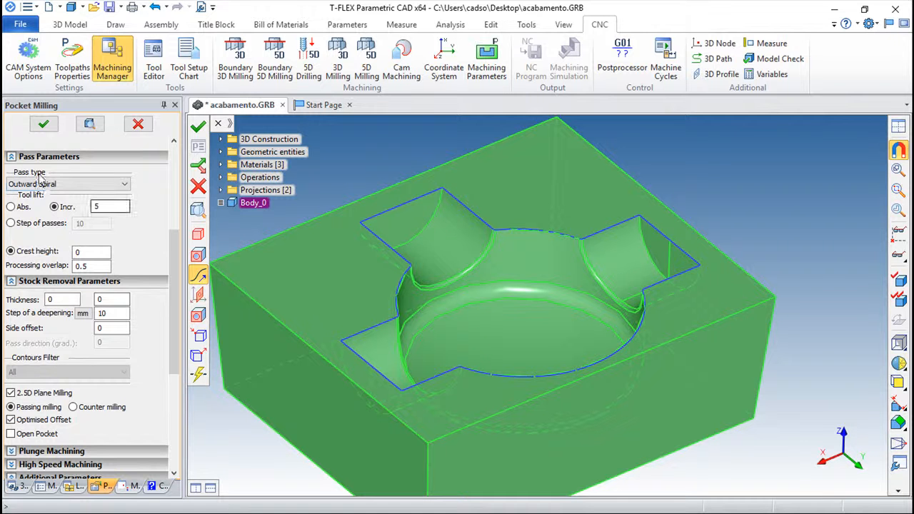
pyautogui.click(109, 185)
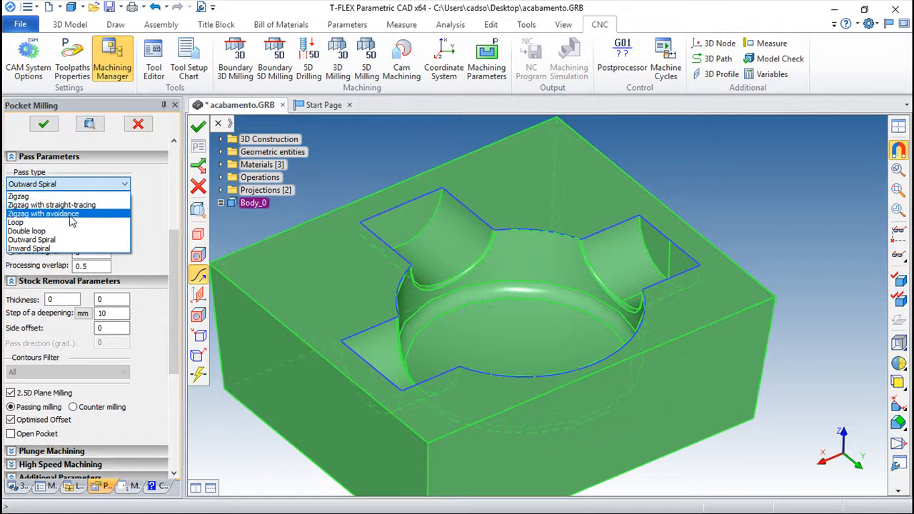
pyautogui.click(20, 197)
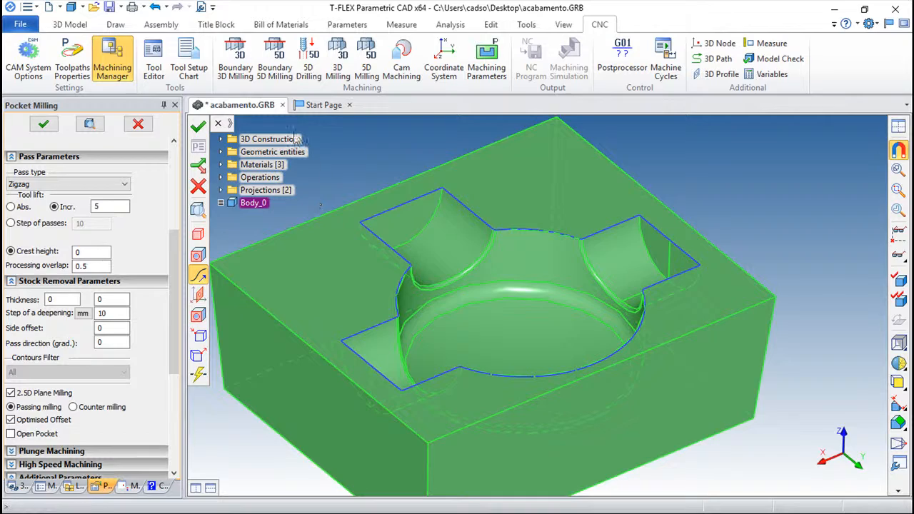
pyautogui.click(198, 126)
pyautogui.moveTo(503, 346); pyautogui.dragTo(510, 376)
pyautogui.moveTo(541, 261); pyautogui.dragTo(354, 303)
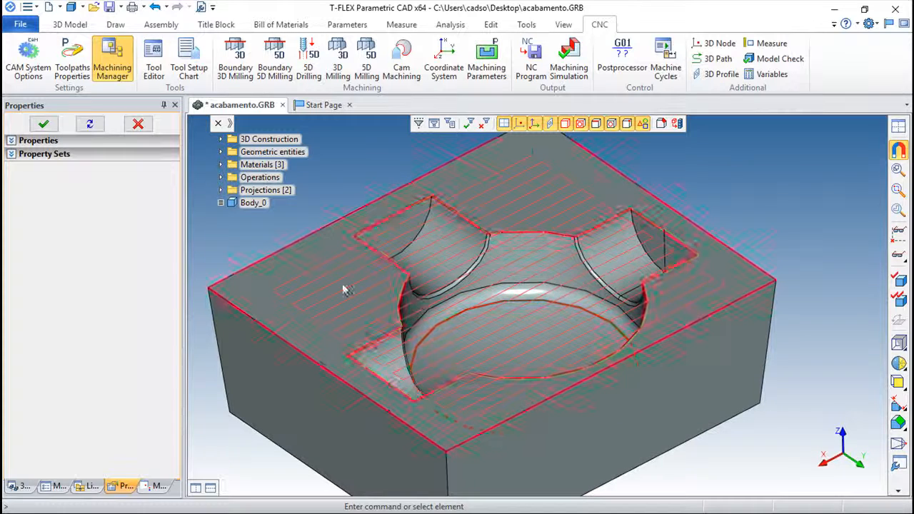
# Edit Toolpath1 to use the Zigzag with straight-tracing pass type, then regenerate and inspect it
pyautogui.click(155, 486)
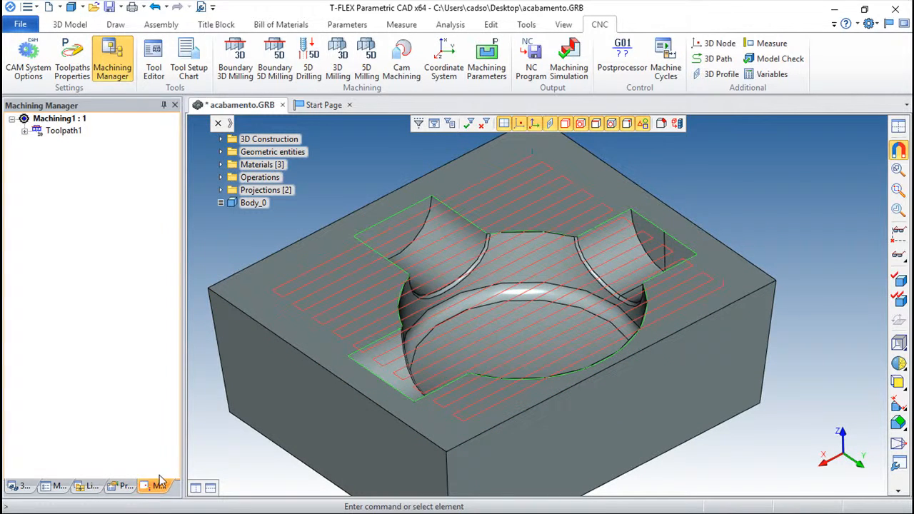
pyautogui.doubleClick(64, 131)
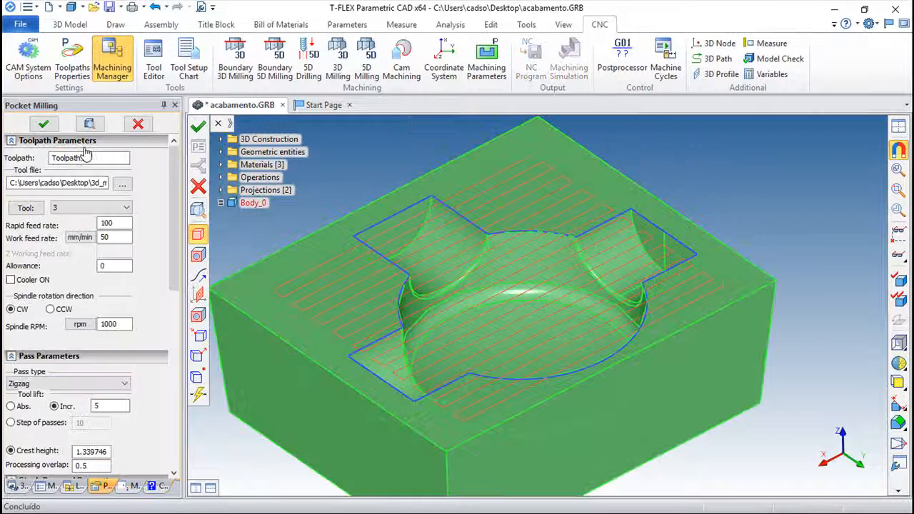
pyautogui.click(70, 383)
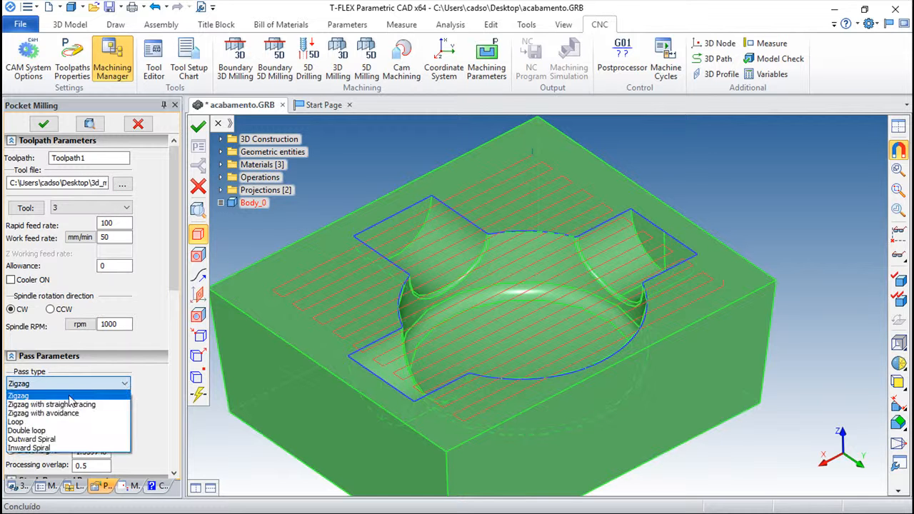
pyautogui.click(72, 405)
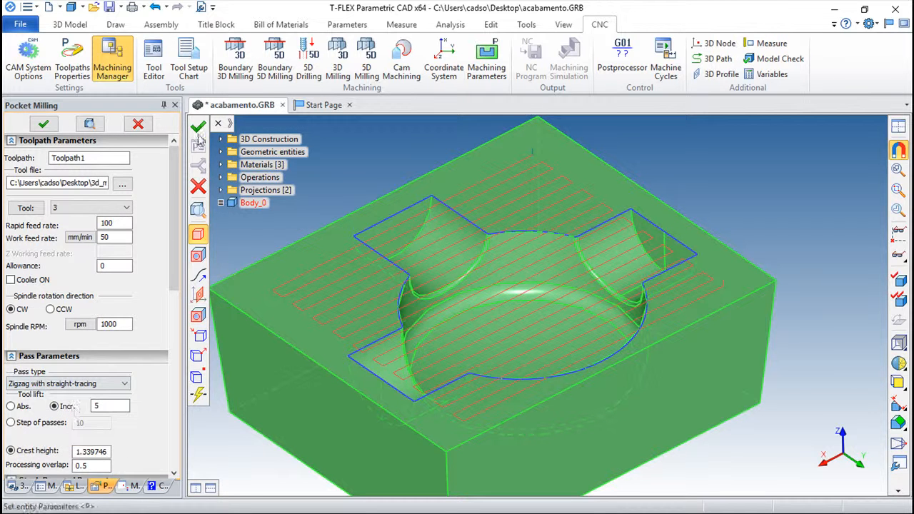
pyautogui.click(198, 127)
pyautogui.moveTo(481, 375)
pyautogui.mouseDown()
pyautogui.moveTo(480, 421)
pyautogui.moveTo(680, 427)
pyautogui.moveTo(704, 396)
pyautogui.moveTo(480, 379)
pyautogui.mouseUp()
pyautogui.moveTo(534, 359); pyautogui.dragTo(659, 333)
# Change Toolpath1's pass type to Zigzag with avoidance, regenerate it, and inspect the passes in the pocket
pyautogui.click(154, 485)
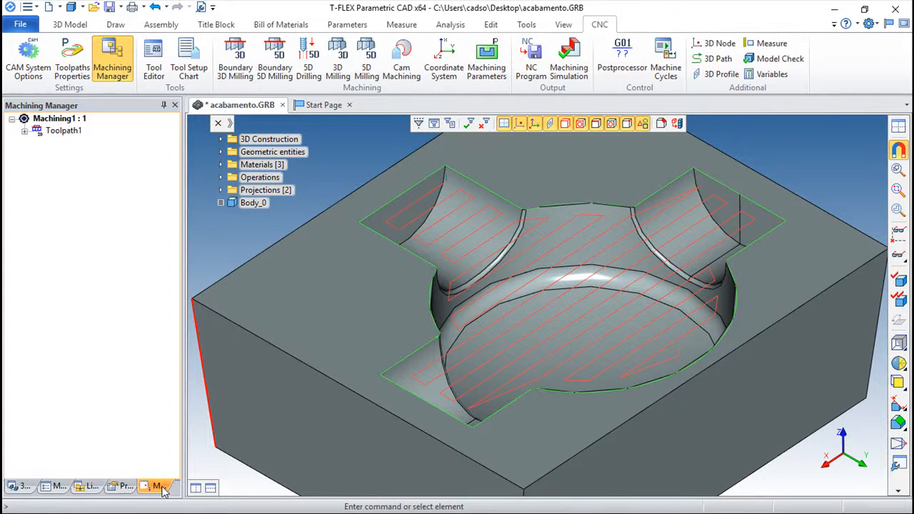
pyautogui.doubleClick(53, 132)
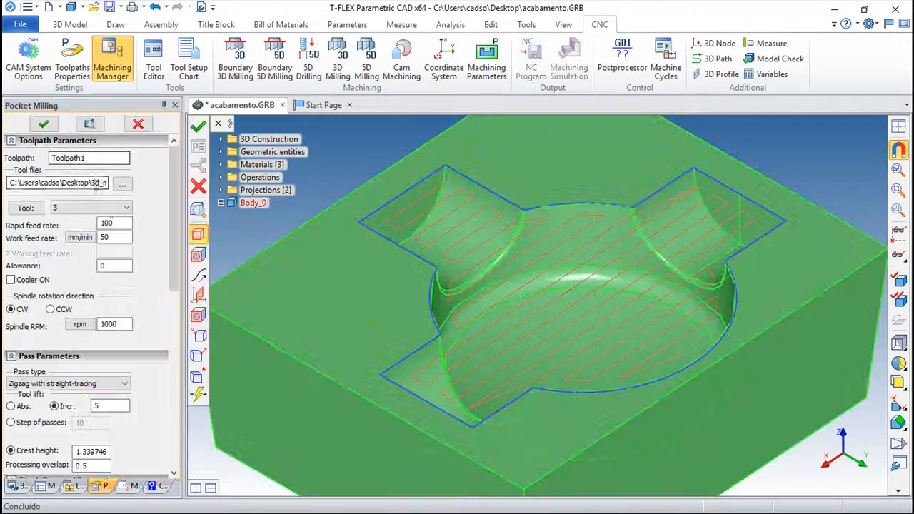
pyautogui.click(126, 384)
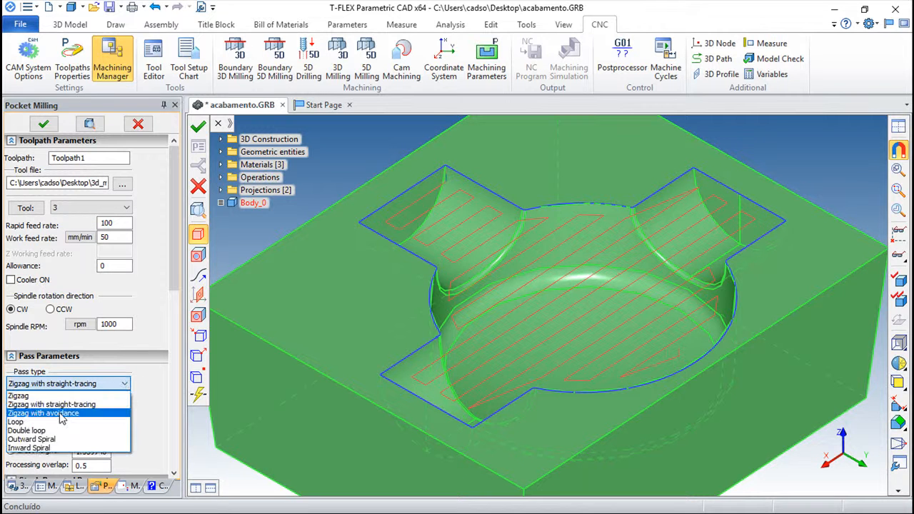
pyautogui.click(71, 416)
pyautogui.click(198, 126)
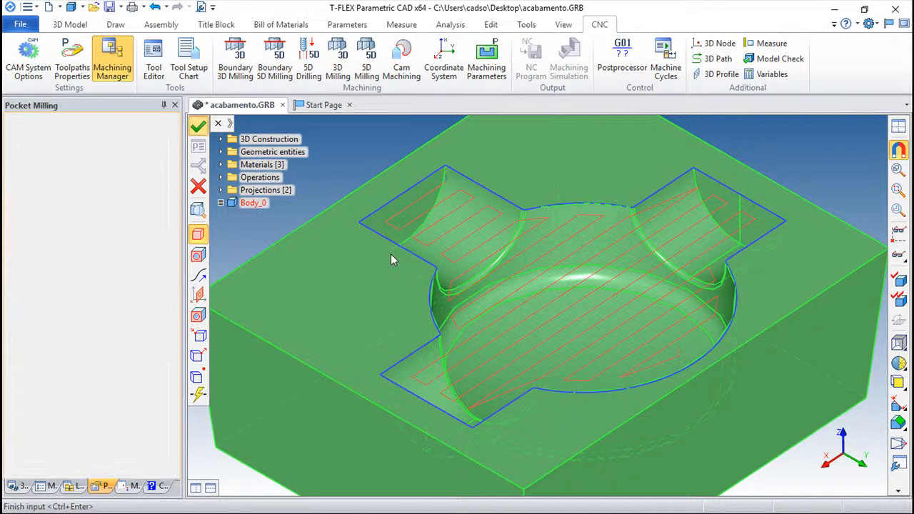
pyautogui.scroll(3, 646, 260)
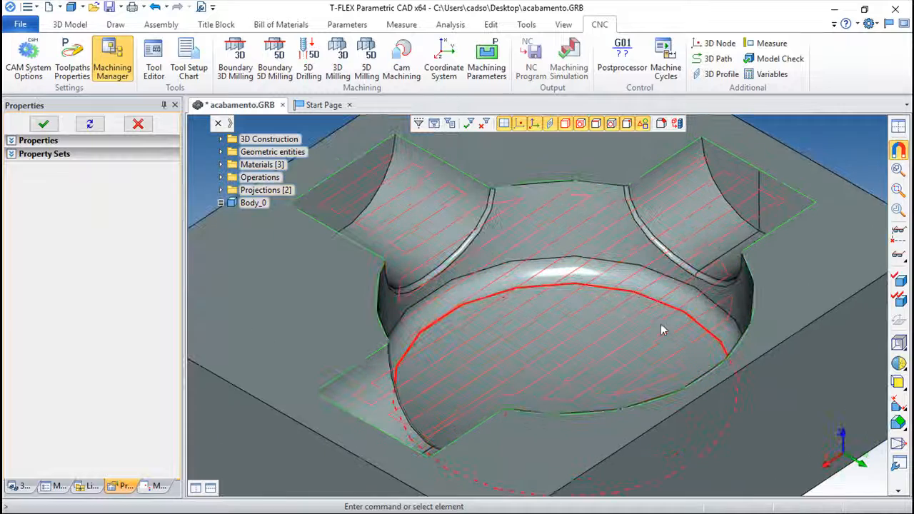
pyautogui.moveTo(545, 370); pyautogui.dragTo(539, 390)
pyautogui.moveTo(539, 390); pyautogui.dragTo(612, 362, button='middle')
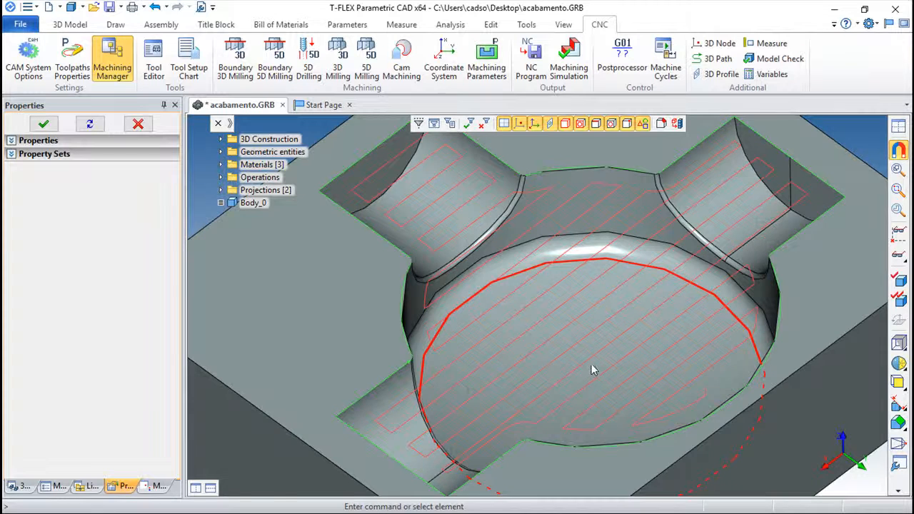
pyautogui.scroll(-2, 586, 369)
pyautogui.moveTo(631, 296); pyautogui.dragTo(634, 285)
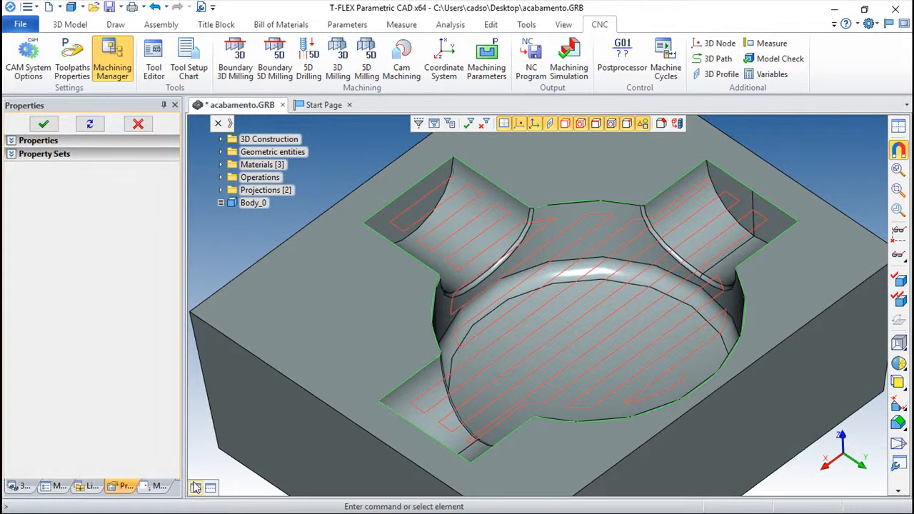
# Set Toolpath1's pass type to Outward Spiral and regenerate the pocket toolpath for viewing
pyautogui.click(155, 485)
pyautogui.doubleClick(56, 132)
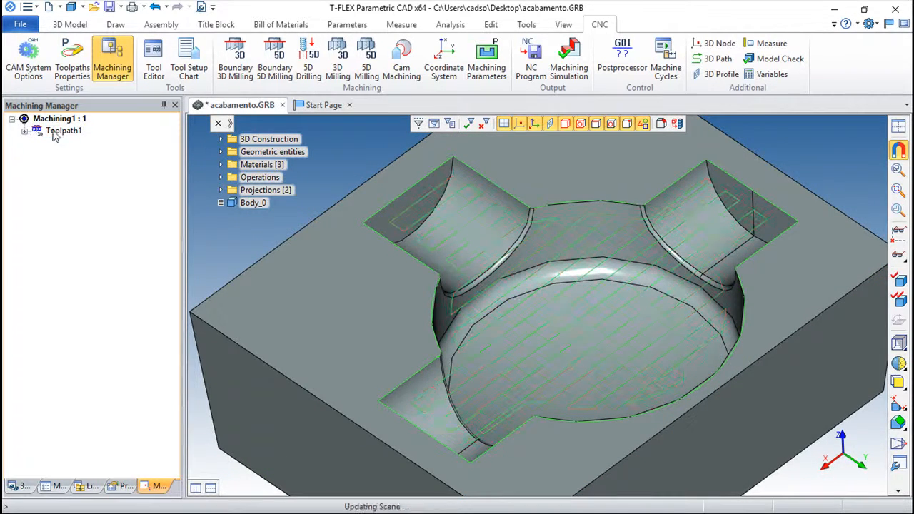
pyautogui.scroll(-5, 100, 242)
pyautogui.scroll(2, 93, 232)
pyautogui.click(86, 194)
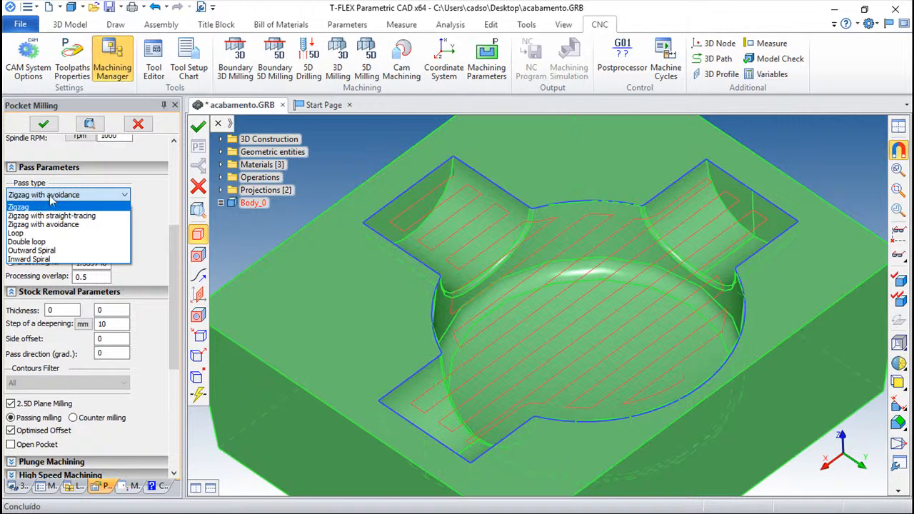
pyautogui.click(32, 251)
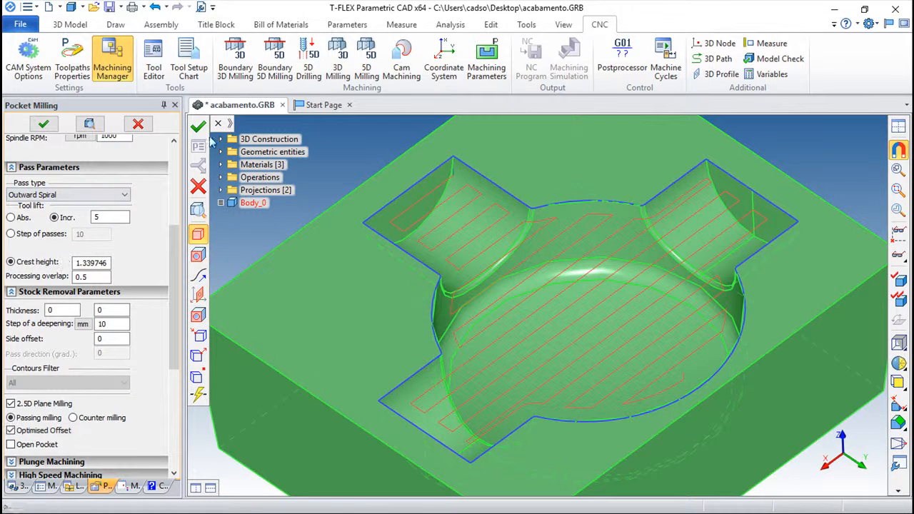
pyautogui.click(199, 126)
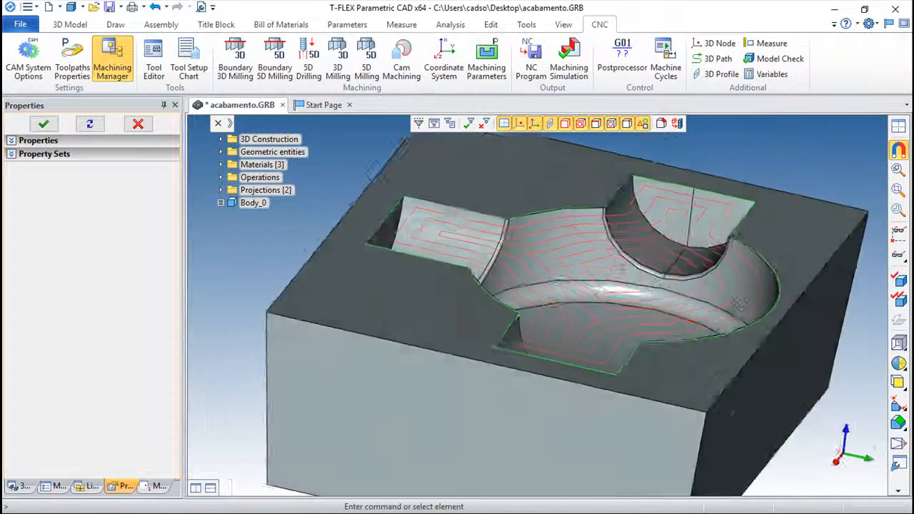
pyautogui.moveTo(738, 303); pyautogui.dragTo(716, 367)
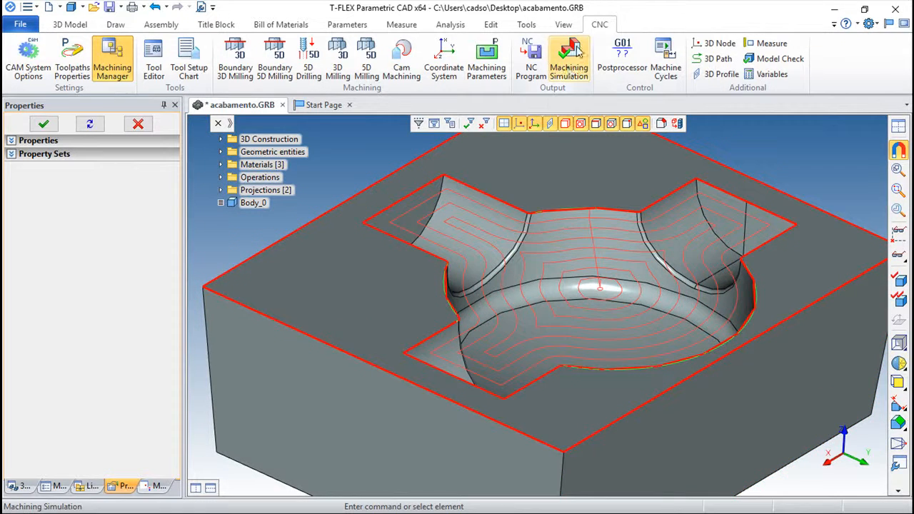
# Run the machining simulation of the Outward Spiral toolpath in the pocket, then exit the simulator
pyautogui.click(564, 60)
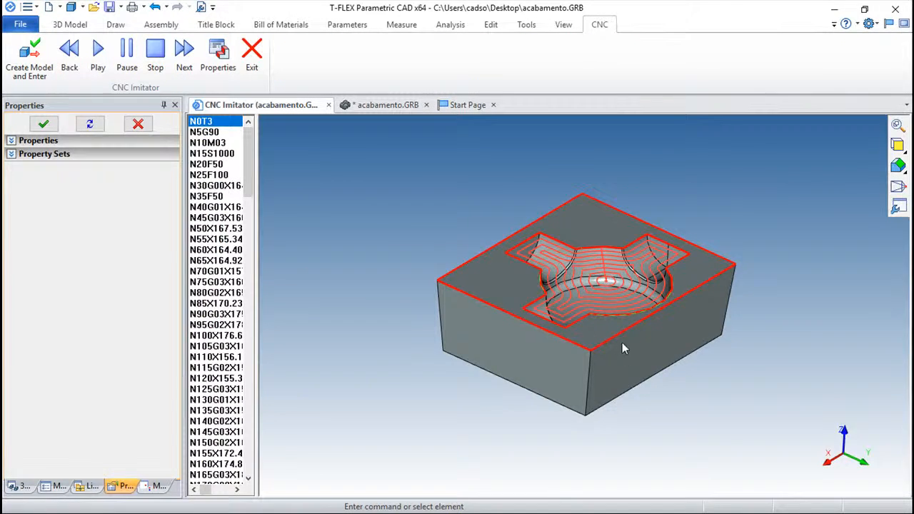
pyautogui.scroll(2, 548, 337)
pyautogui.moveTo(644, 345); pyautogui.dragTo(561, 385)
pyautogui.moveTo(608, 314); pyautogui.dragTo(509, 367, button='middle')
pyautogui.scroll(2, 507, 366)
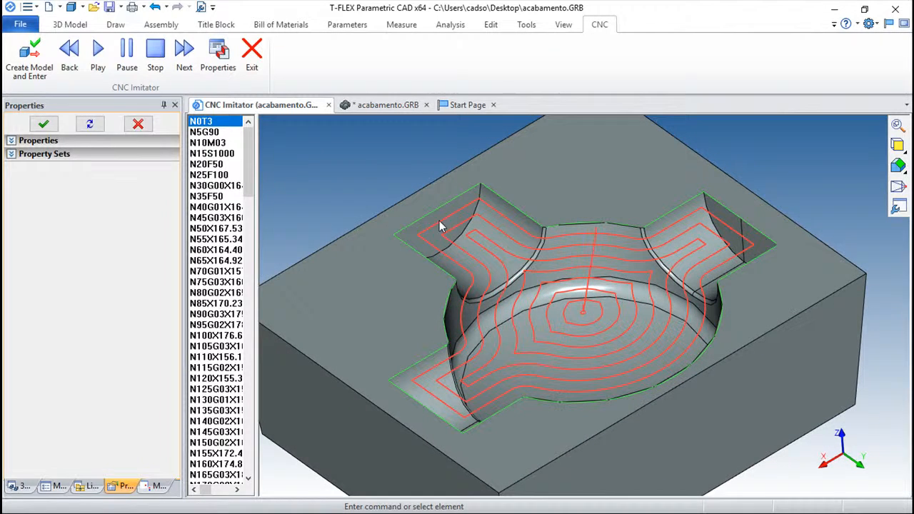
pyautogui.click(97, 52)
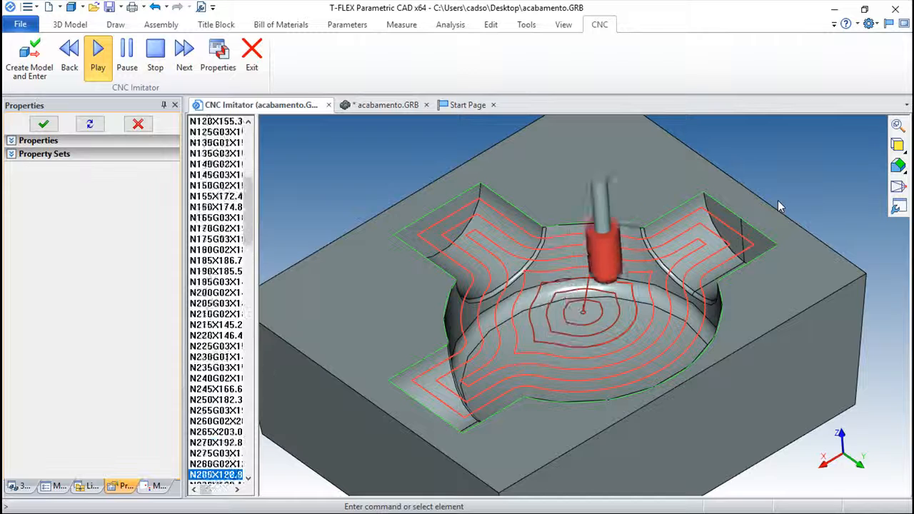
pyautogui.click(252, 50)
# Edit Toolpath1 to define its passes by a step of passes of 10 instead of by crest height
pyautogui.click(154, 486)
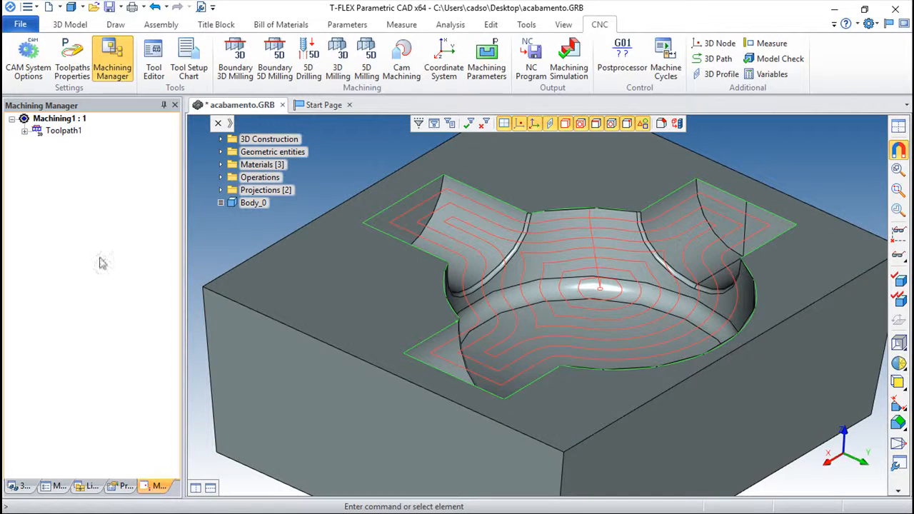
pyautogui.doubleClick(62, 133)
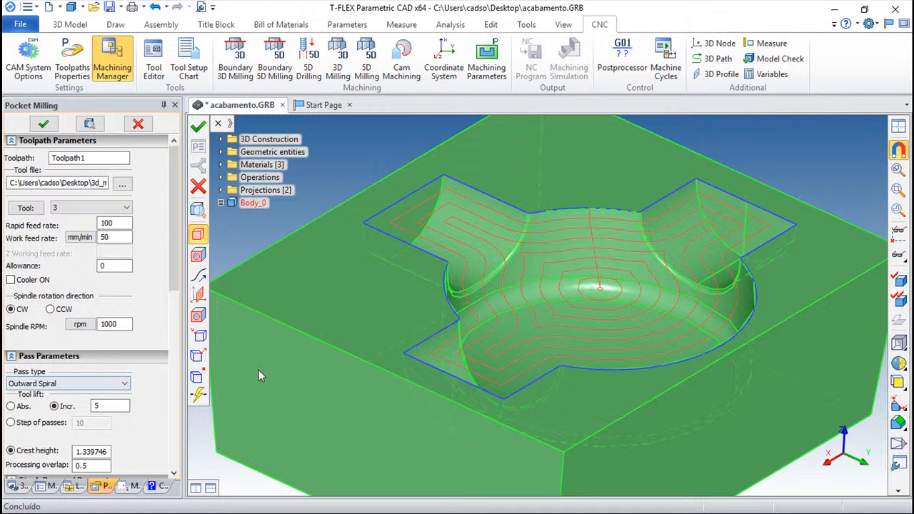
pyautogui.click(125, 386)
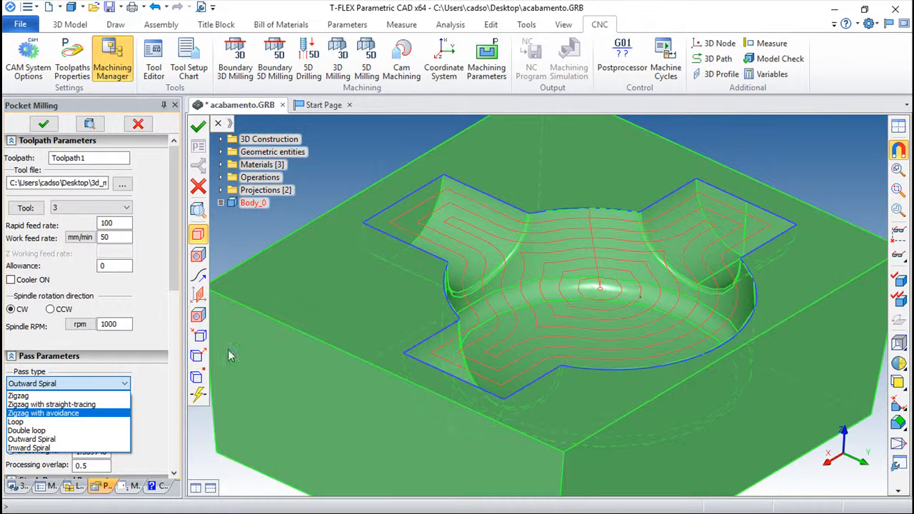
pyautogui.click(153, 410)
pyautogui.moveTo(175, 234); pyautogui.dragTo(179, 314)
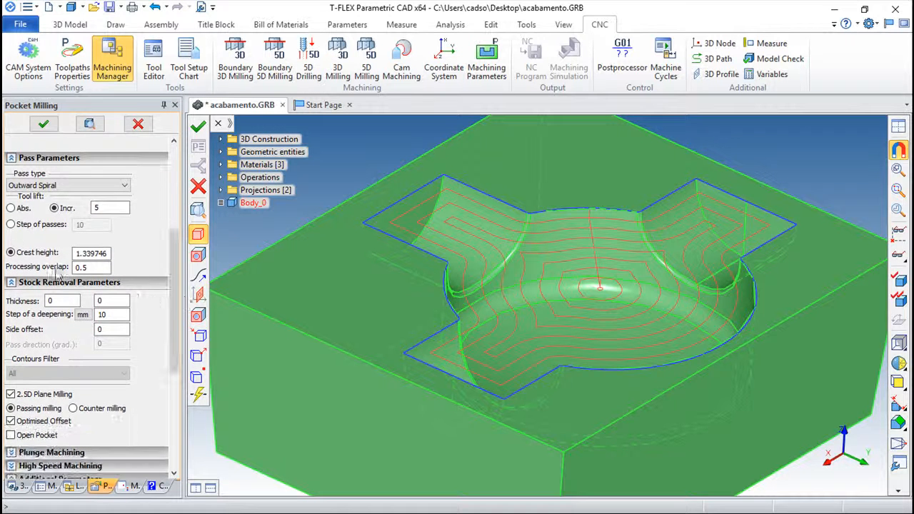
pyautogui.click(11, 224)
pyautogui.click(198, 236)
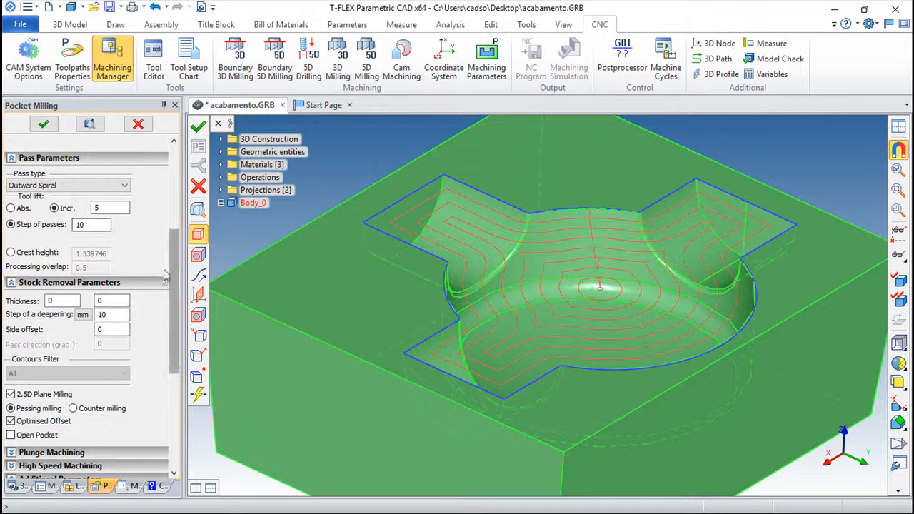
# Set the second stock removal thickness value to -5 and the step of a deepening to 1 mm, and regenerate the toolpath
pyautogui.scroll(-1, 177, 259)
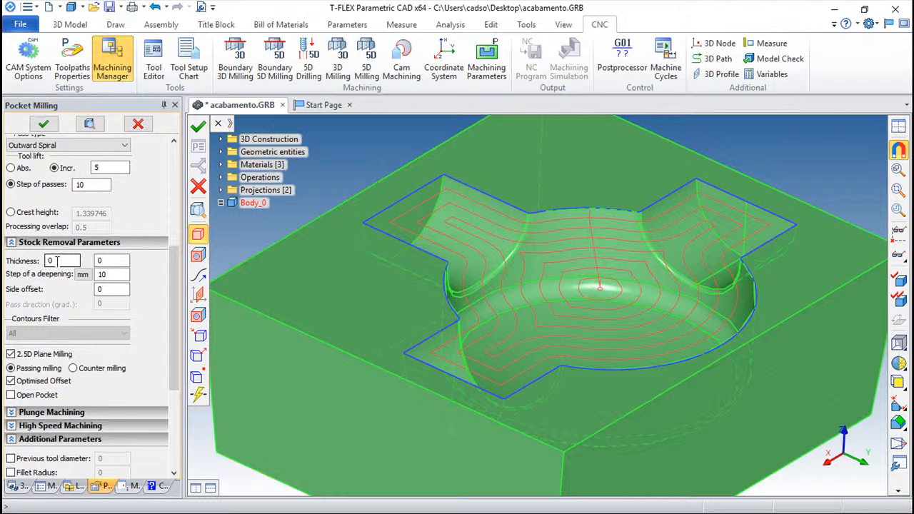
pyautogui.click(58, 261)
pyautogui.press('Tab')
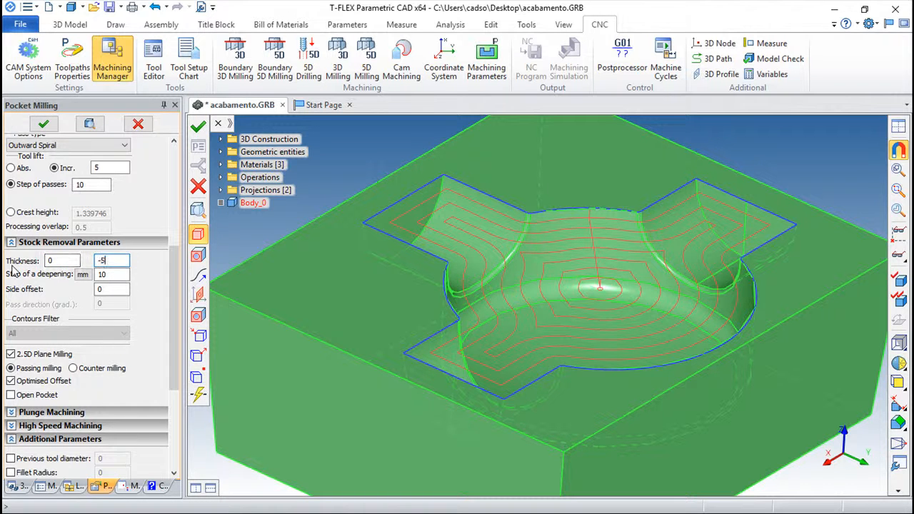
pyautogui.press('Tab')
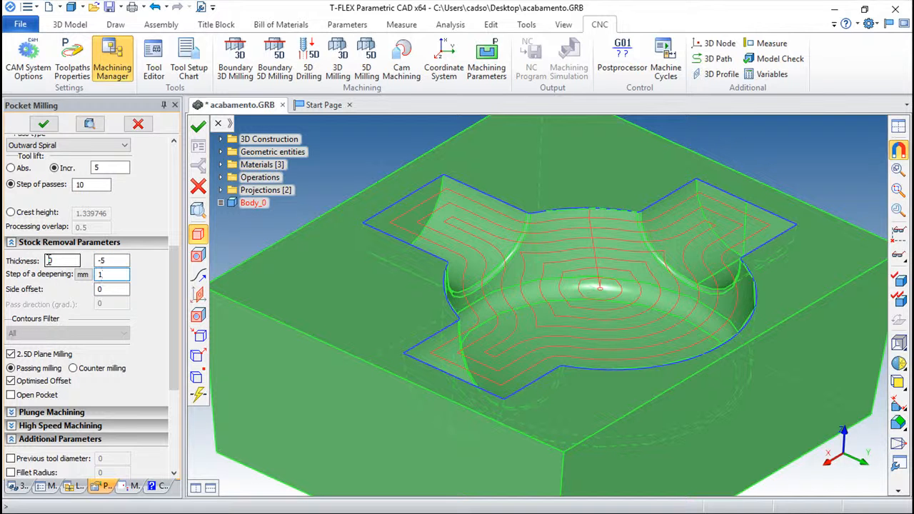
pyautogui.write('1')
pyautogui.click(198, 126)
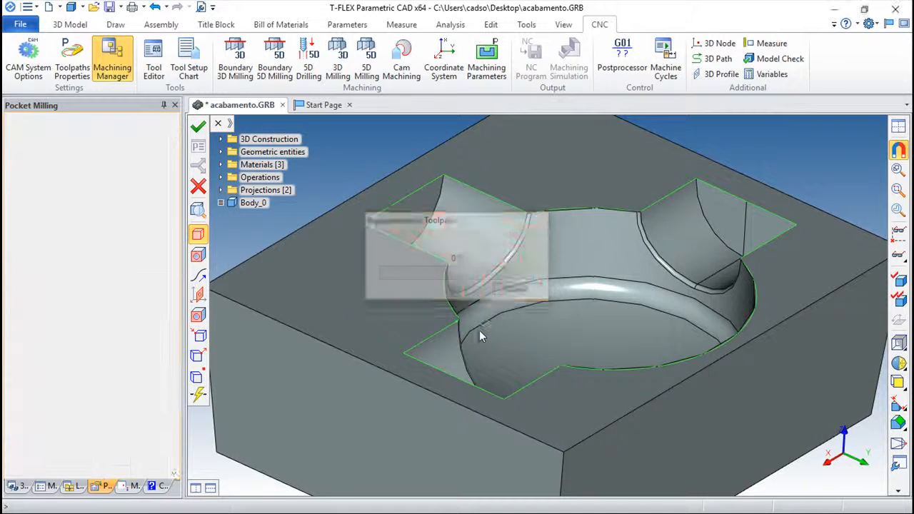
# Examine the layered spiral passes and their depth levels in the pocket from several angles
pyautogui.moveTo(678, 370); pyautogui.dragTo(665, 343)
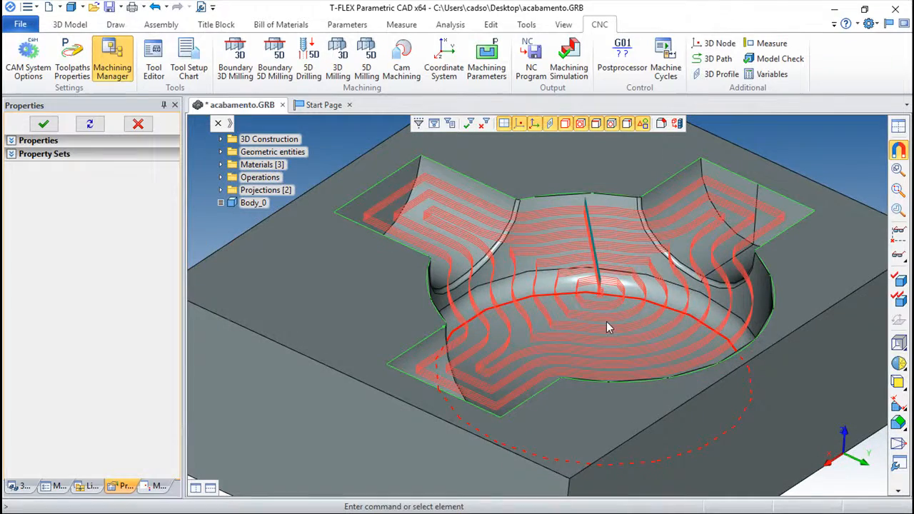
pyautogui.moveTo(618, 302); pyautogui.dragTo(600, 310)
pyautogui.scroll(3, 591, 385)
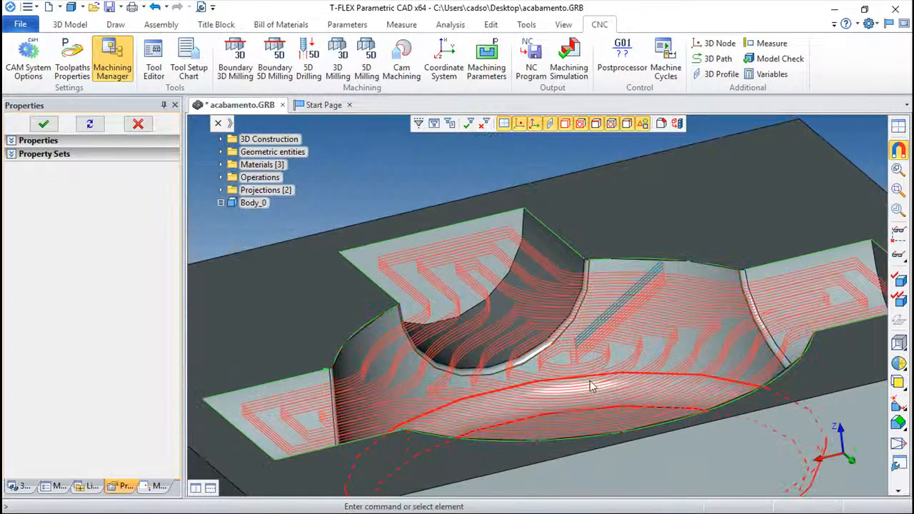
pyautogui.moveTo(569, 395); pyautogui.dragTo(476, 376)
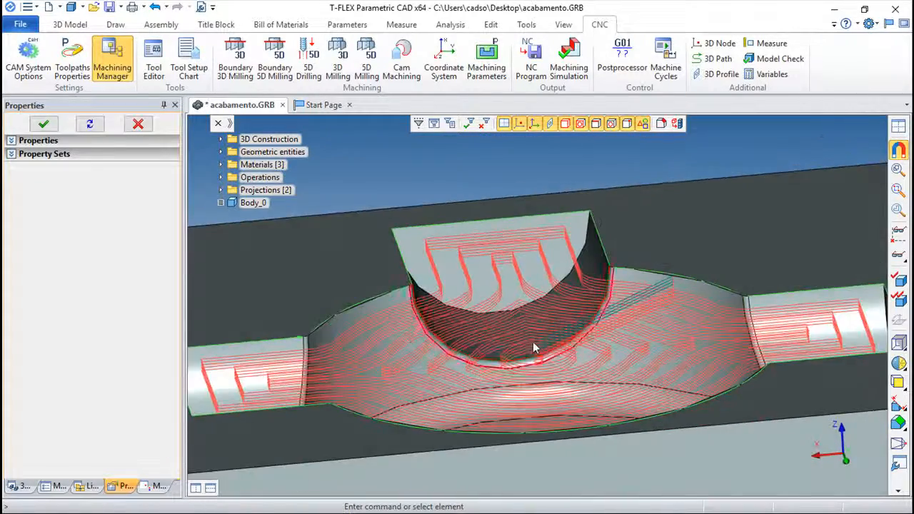
pyautogui.scroll(3, 520, 349)
pyautogui.moveTo(650, 292); pyautogui.dragTo(630, 406, button='middle')
pyautogui.moveTo(628, 404); pyautogui.dragTo(549, 348)
pyautogui.scroll(3, 580, 369)
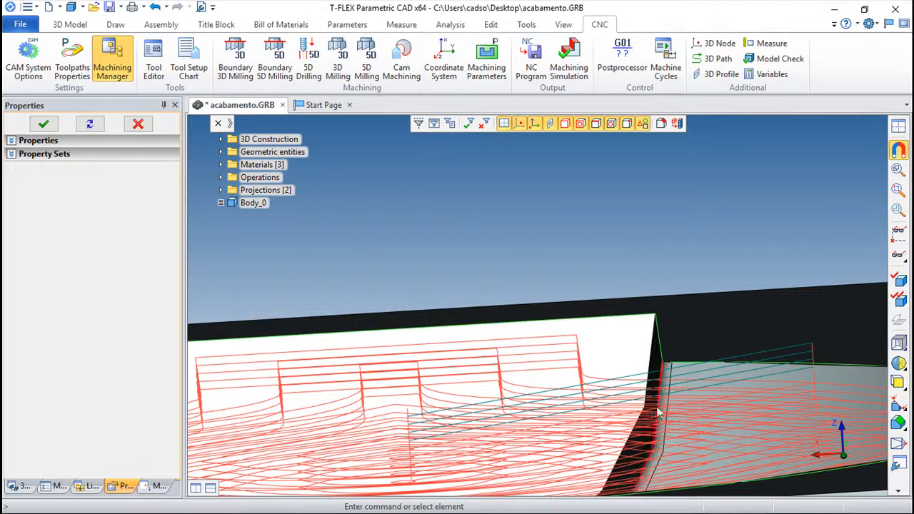
pyautogui.scroll(-3, 597, 373)
pyautogui.moveTo(486, 406); pyautogui.dragTo(736, 348)
pyautogui.moveTo(589, 323); pyautogui.dragTo(573, 349)
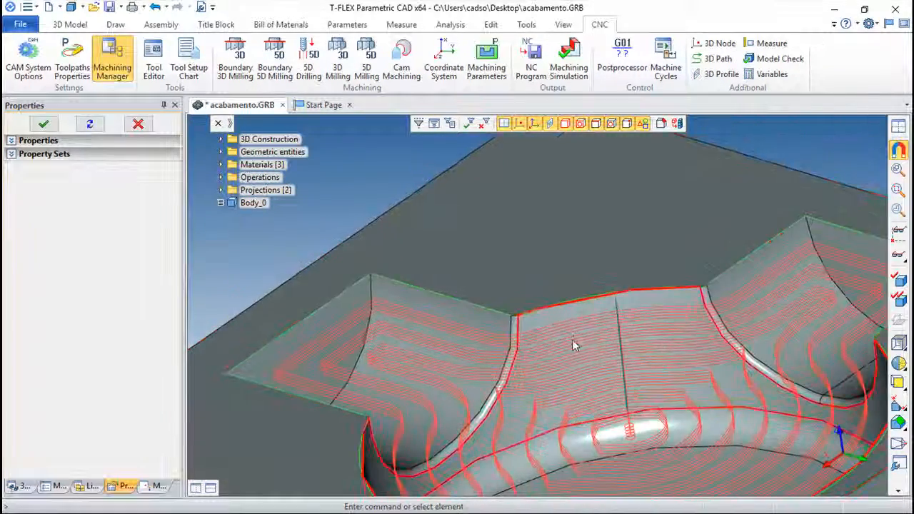
pyautogui.moveTo(573, 349); pyautogui.dragTo(523, 239, button='middle')
# Edit Toolpath1 to turn off 2.5D Plane Milling and regenerate the toolpath
pyautogui.click(158, 487)
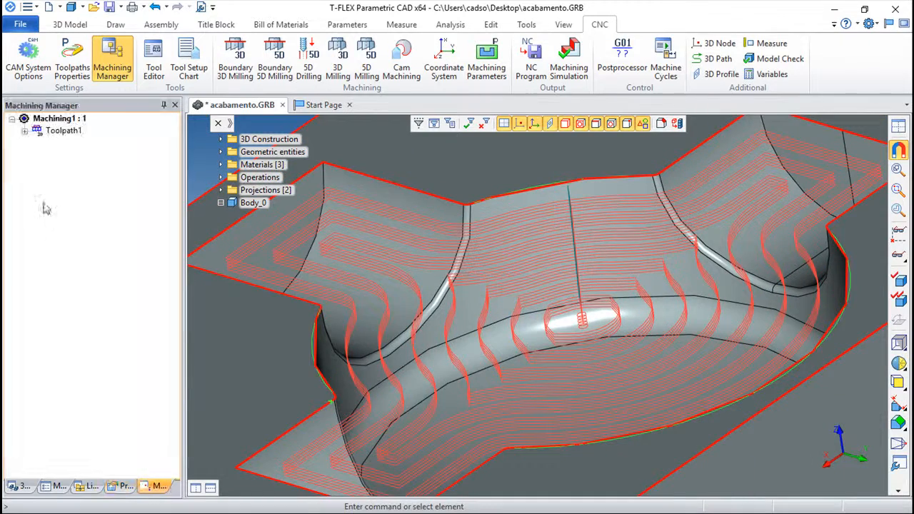
pyautogui.doubleClick(67, 131)
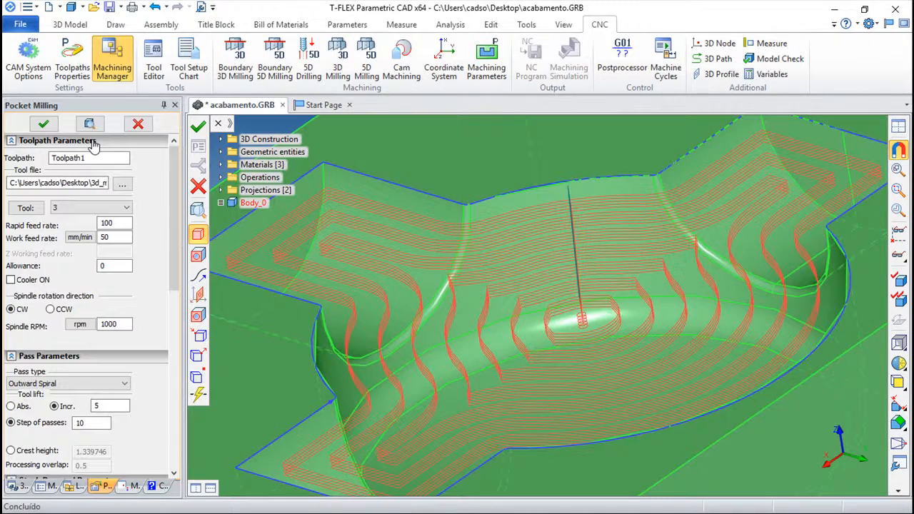
pyautogui.moveTo(177, 243); pyautogui.dragTo(191, 363)
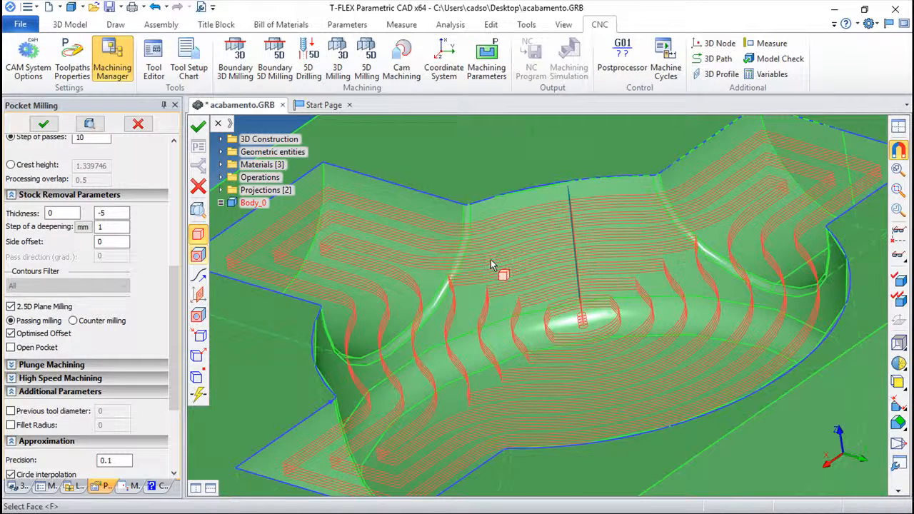
pyautogui.scroll(-2, 491, 260)
pyautogui.moveTo(572, 280); pyautogui.dragTo(593, 331, button='middle')
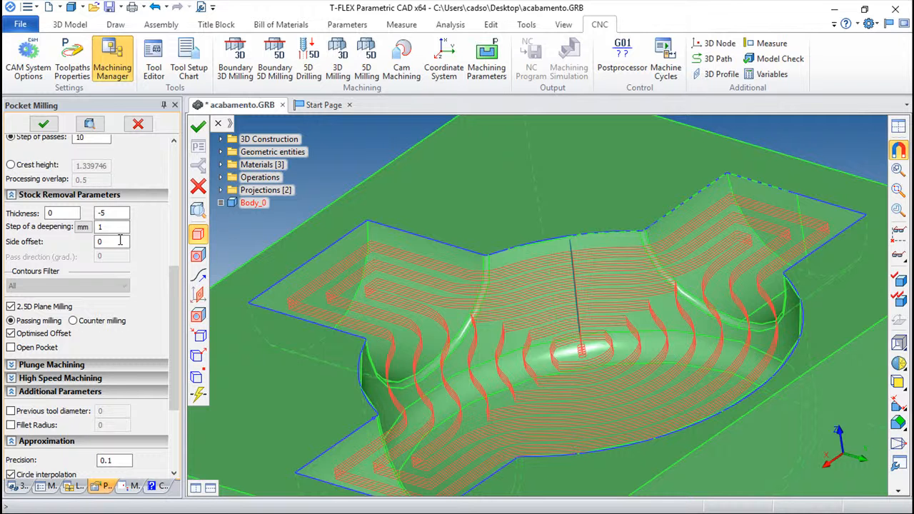
pyautogui.click(11, 306)
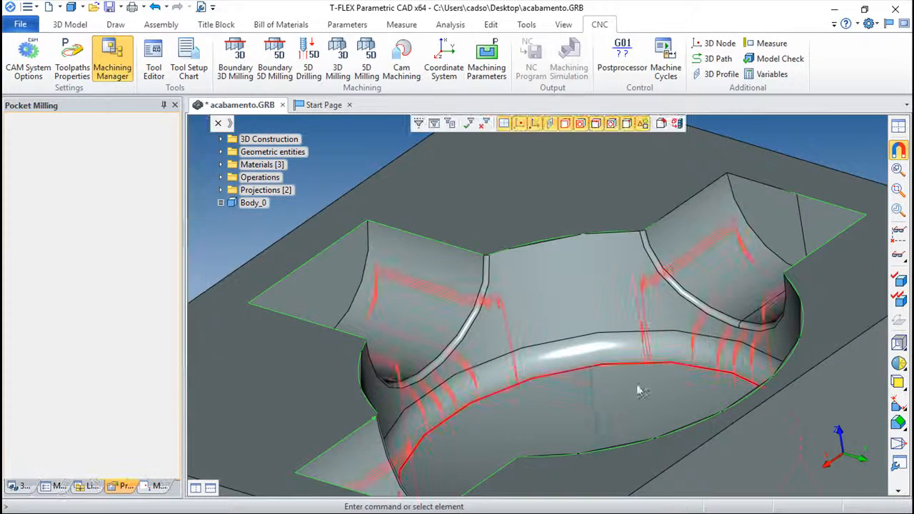
# Examine how the passes without 2.5D Plane Milling follow the curved walls of the pocket
pyautogui.moveTo(553, 427); pyautogui.dragTo(493, 414)
pyautogui.moveTo(575, 387); pyautogui.dragTo(480, 322)
pyautogui.scroll(-3, 551, 371)
pyautogui.scroll(5, 480, 322)
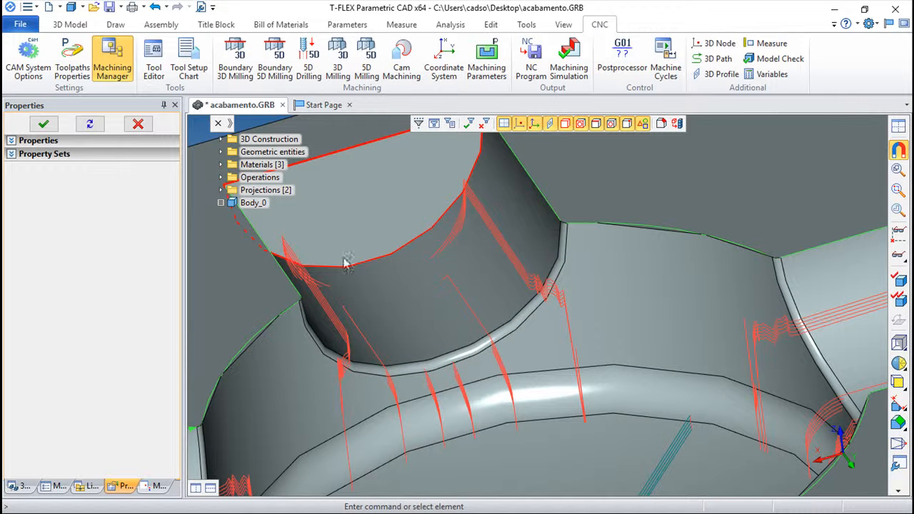
pyautogui.moveTo(444, 330); pyautogui.dragTo(332, 253)
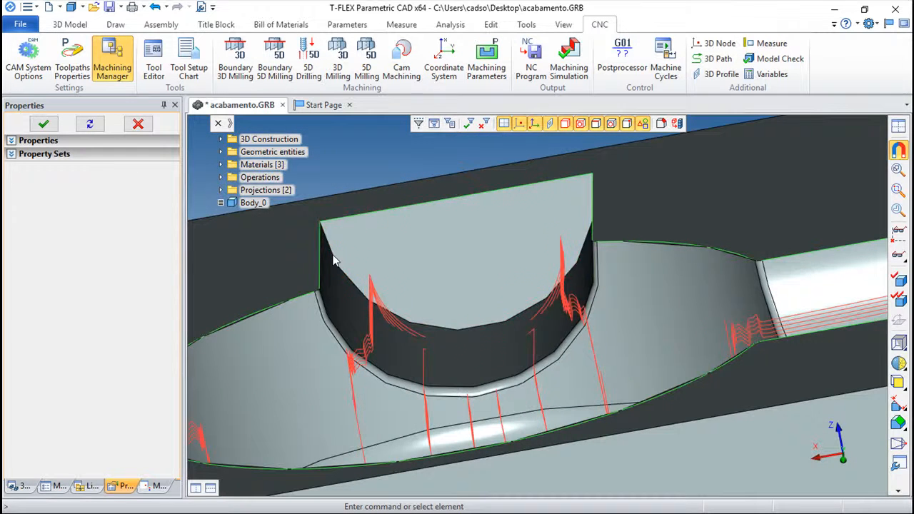
pyautogui.moveTo(524, 281); pyautogui.dragTo(486, 291)
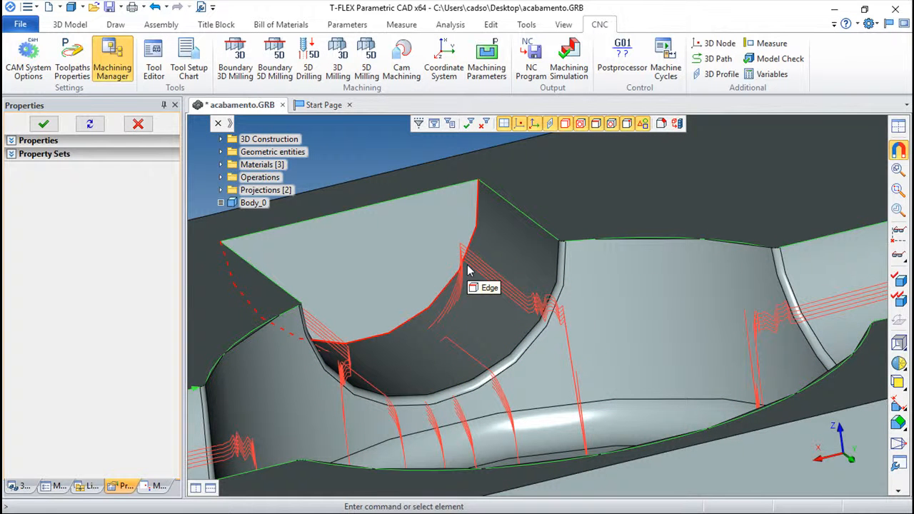
pyautogui.moveTo(621, 407); pyautogui.dragTo(634, 424)
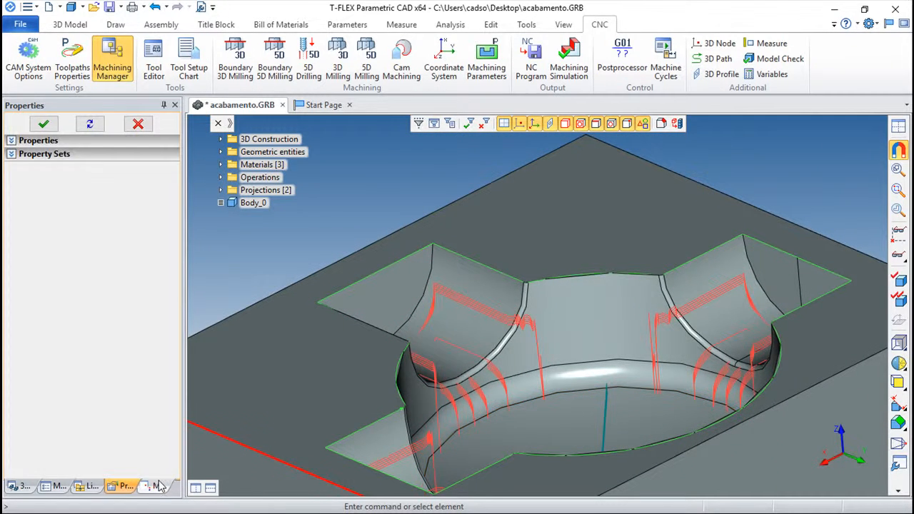
# Turn 2.5D Plane Milling back on for Toolpath1, regenerate it, and view the passes in the pocket
pyautogui.click(157, 486)
pyautogui.doubleClick(57, 132)
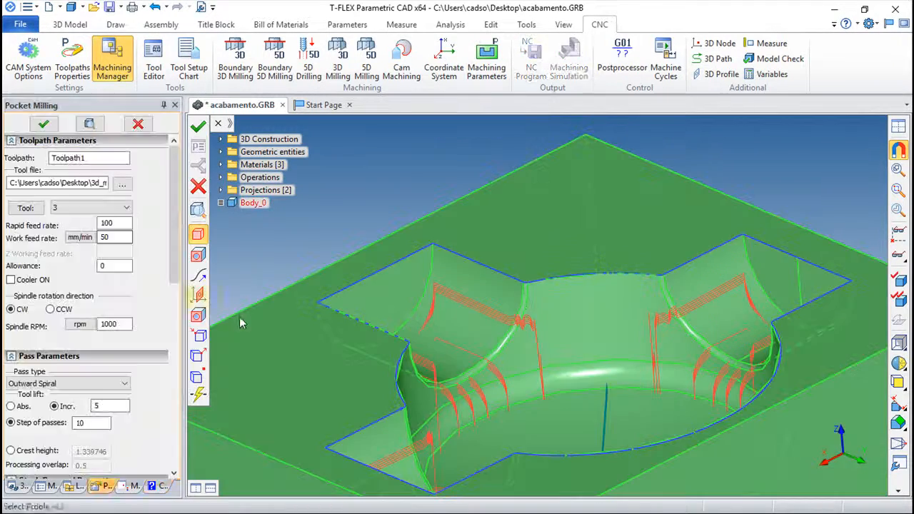
pyautogui.moveTo(178, 273); pyautogui.dragTo(178, 373)
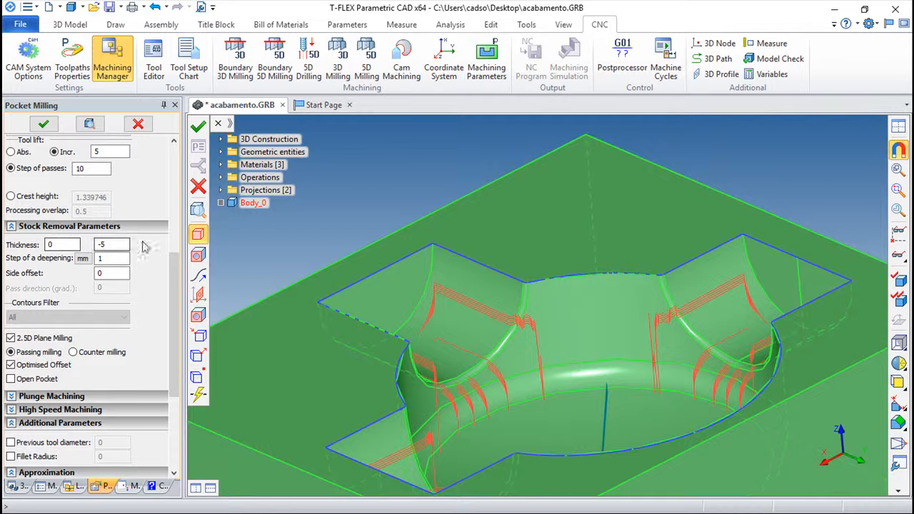
pyautogui.click(103, 259)
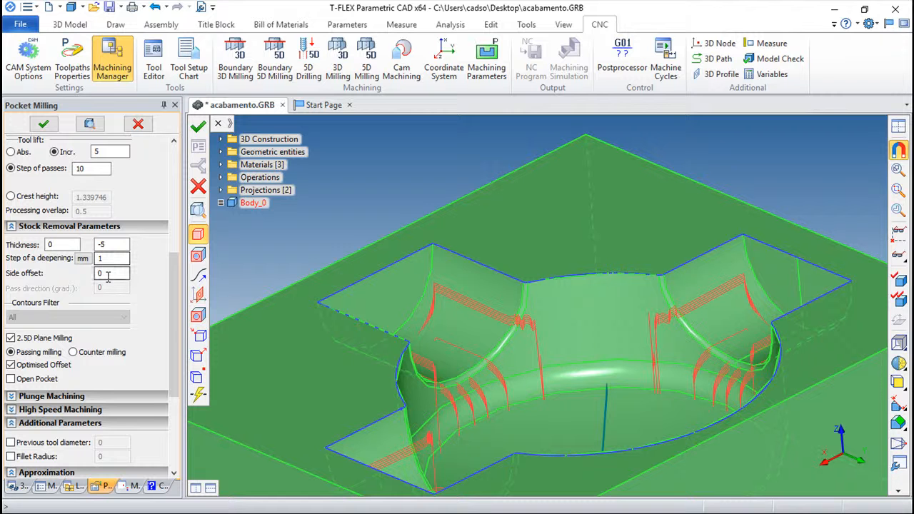
pyautogui.moveTo(170, 272); pyautogui.dragTo(170, 326)
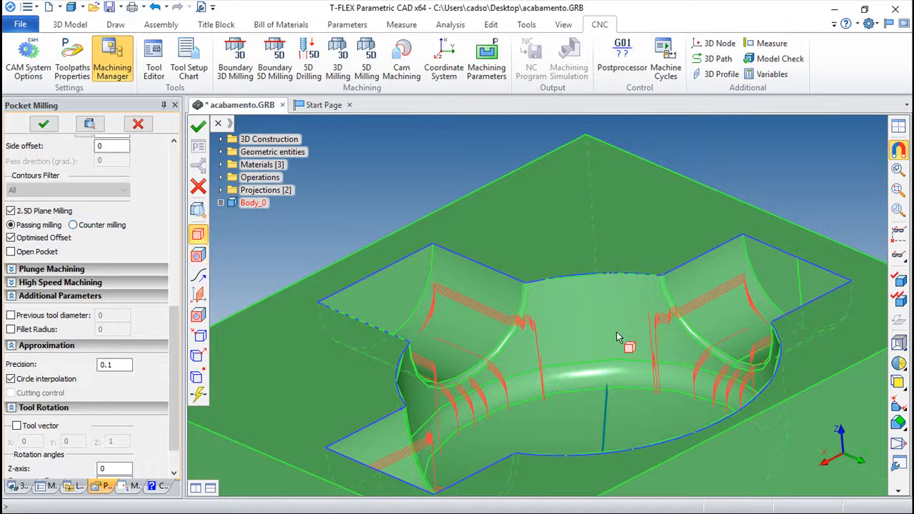
pyautogui.click(198, 126)
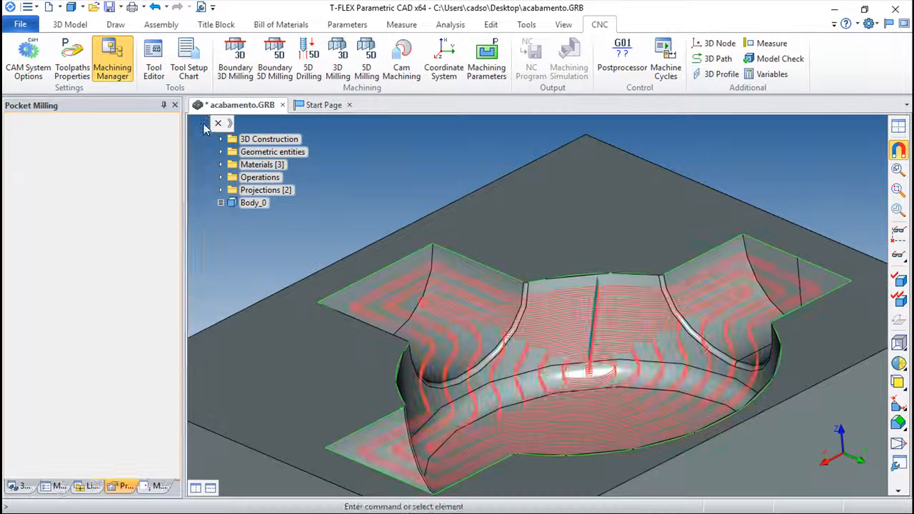
pyautogui.moveTo(620, 268); pyautogui.dragTo(650, 314)
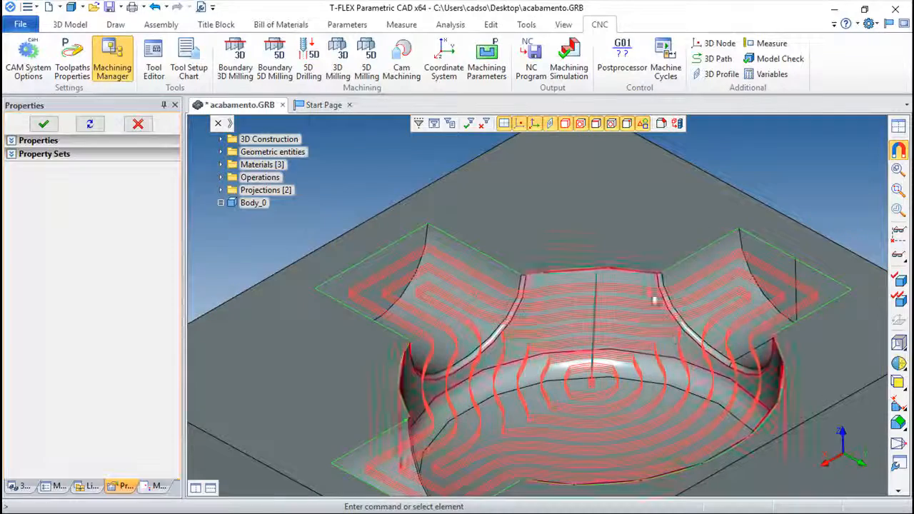
pyautogui.scroll(5, 547, 322)
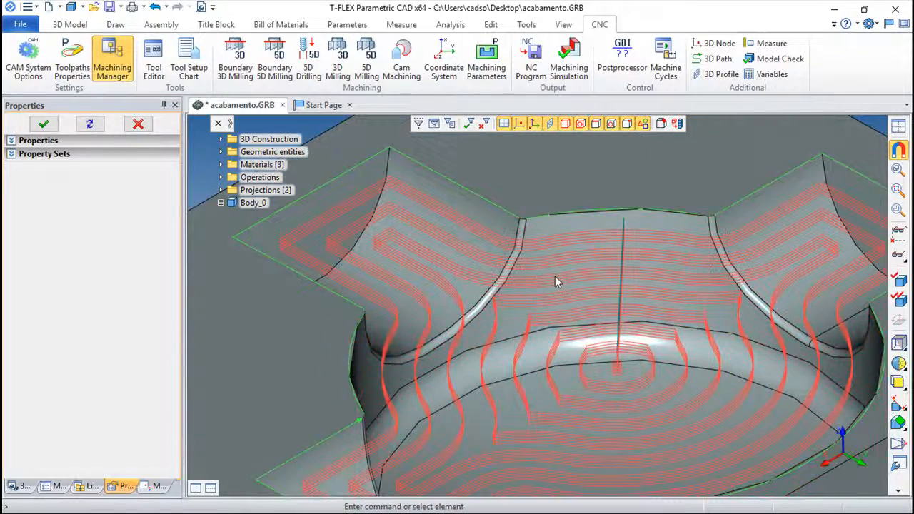
# Reopen Toolpath1 for editing and review its stock removal, additional, approximation and tool rotation parameters
pyautogui.click(158, 487)
pyautogui.doubleClick(60, 132)
pyautogui.moveTo(174, 236); pyautogui.dragTo(192, 366)
pyautogui.scroll(-5, 71, 300)
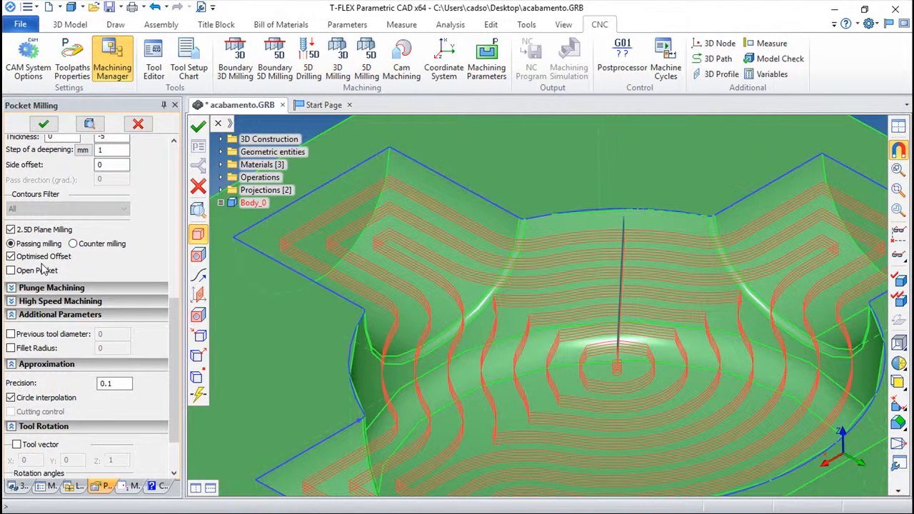
pyautogui.scroll(-1, 666, 307)
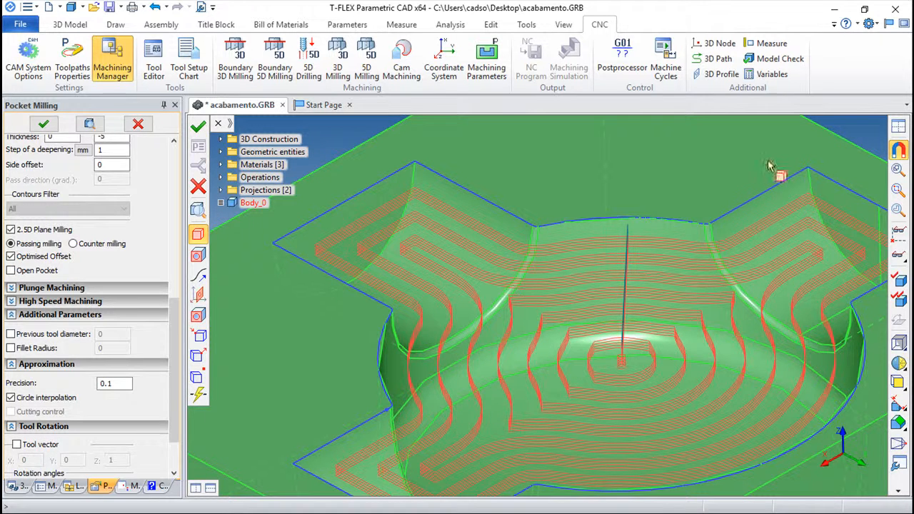
# Turn on Plunge Machining for Toolpath1 with step 5 and tool withdrawal 1, regenerate it, and view the plunge passes
pyautogui.scroll(-1, 768, 272)
pyautogui.moveTo(753, 273); pyautogui.dragTo(676, 245, button='middle')
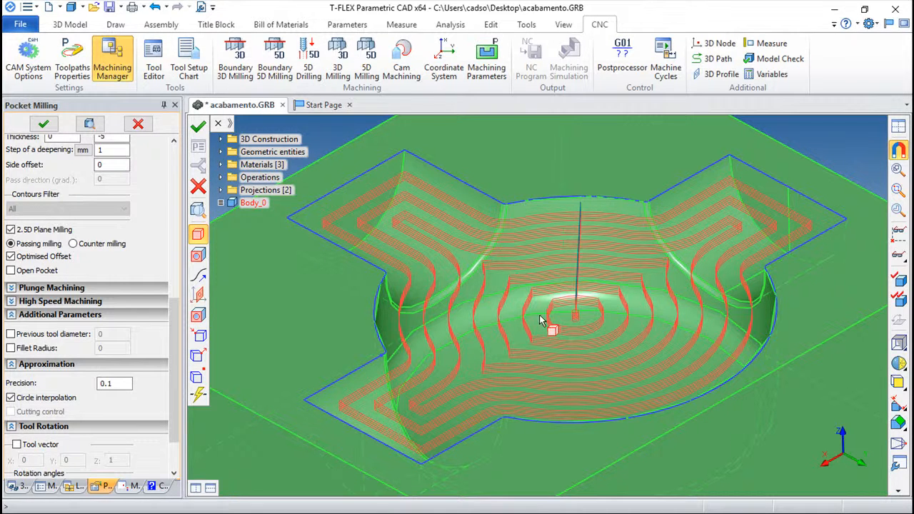
pyautogui.scroll(-2, 538, 320)
pyautogui.moveTo(460, 311); pyautogui.dragTo(491, 264)
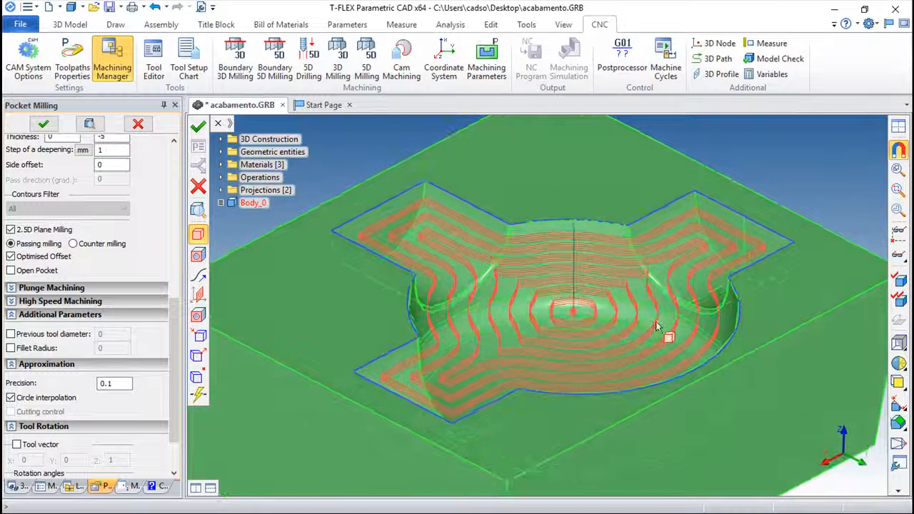
pyautogui.moveTo(657, 326); pyautogui.dragTo(633, 306)
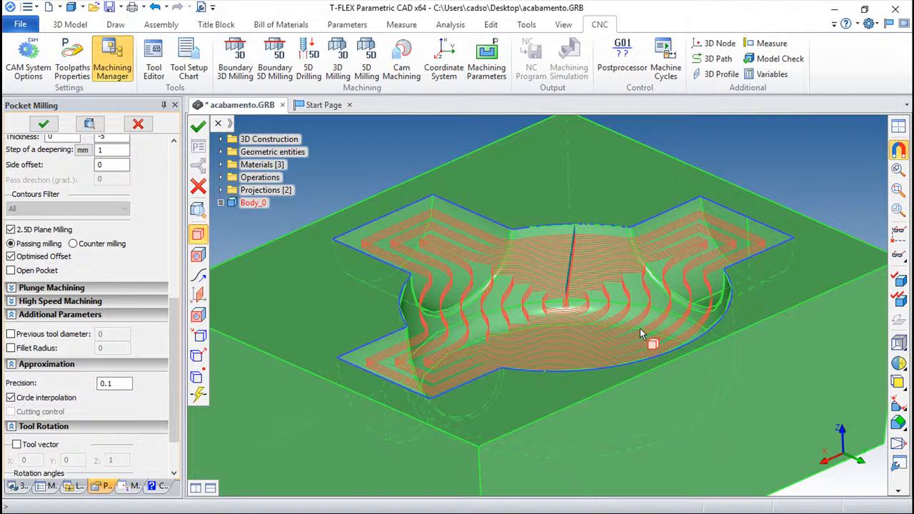
pyautogui.moveTo(636, 370); pyautogui.dragTo(649, 392)
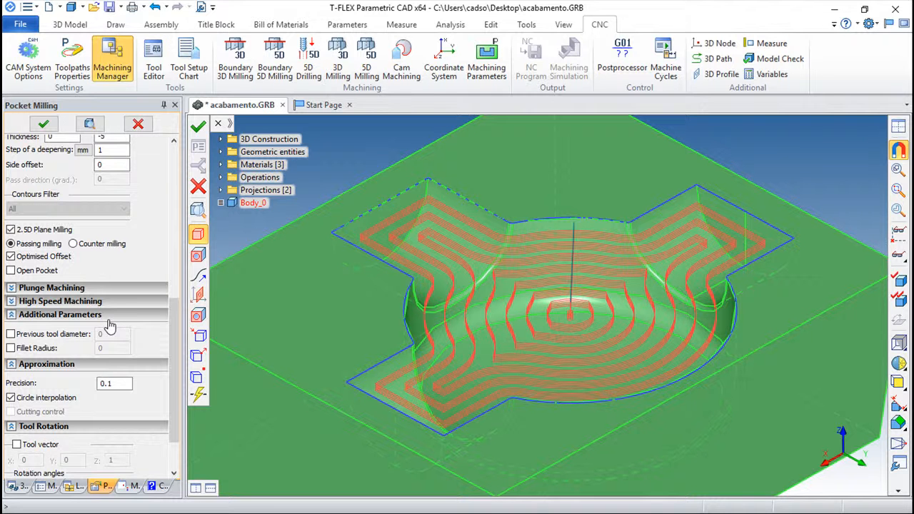
pyautogui.click(11, 288)
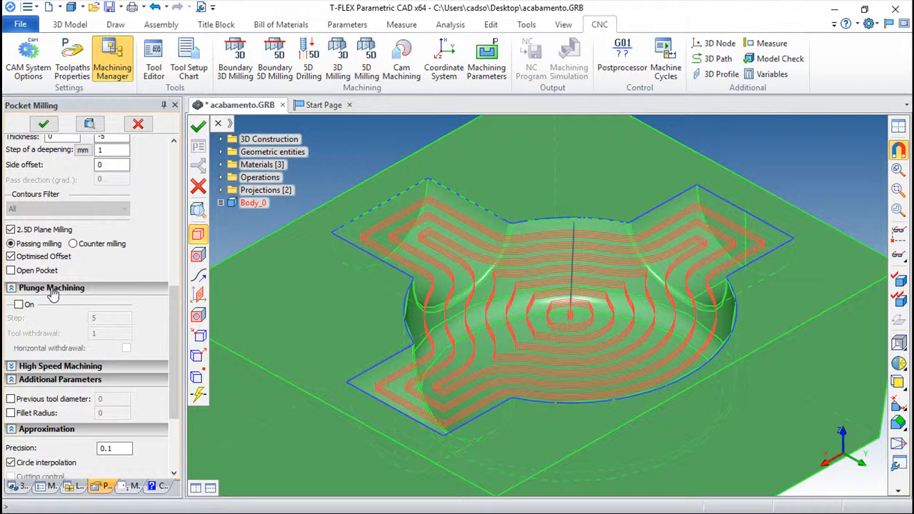
pyautogui.click(19, 304)
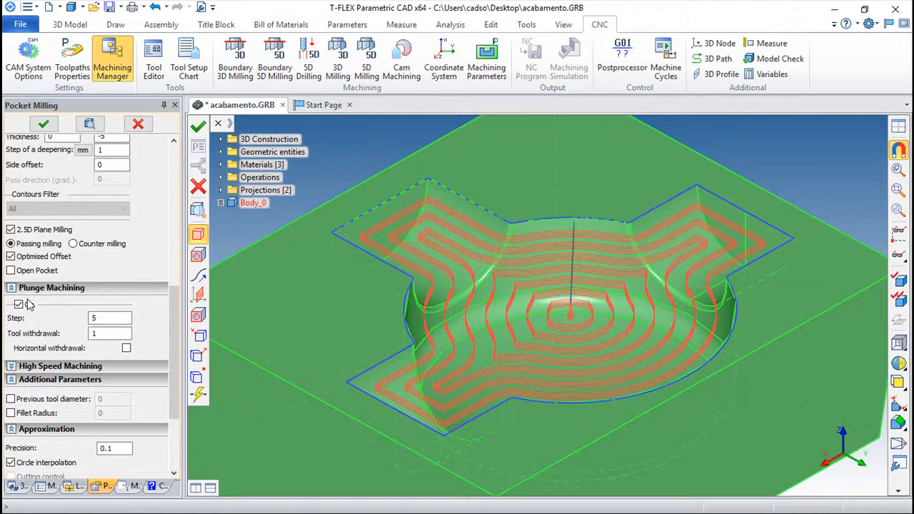
pyautogui.click(199, 125)
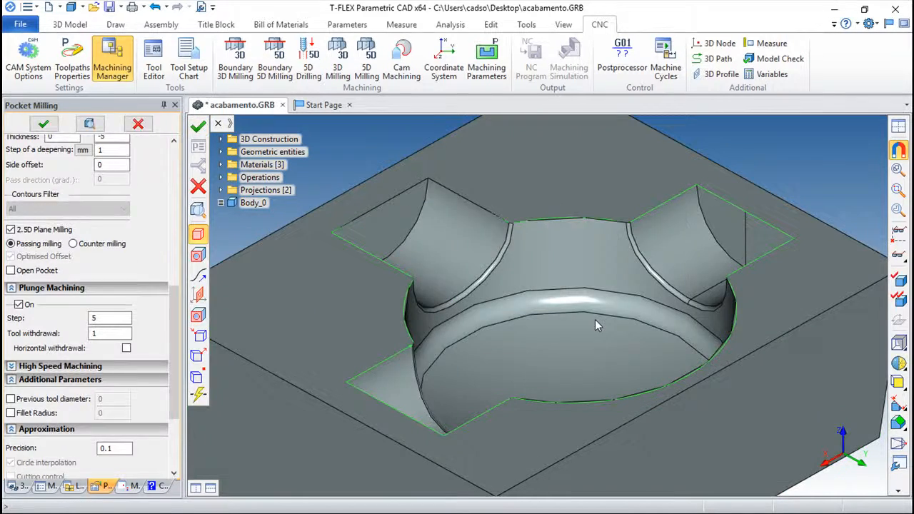
pyautogui.scroll(5, 499, 293)
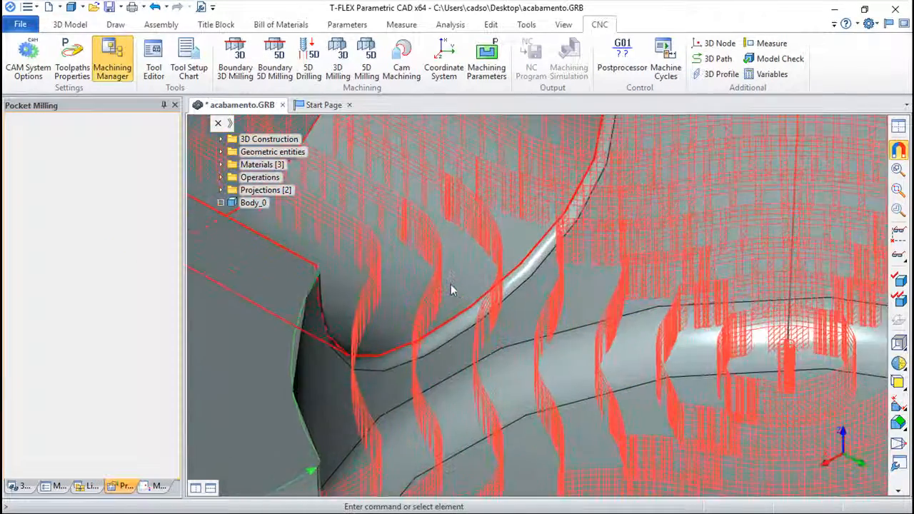
pyautogui.scroll(-5, 478, 299)
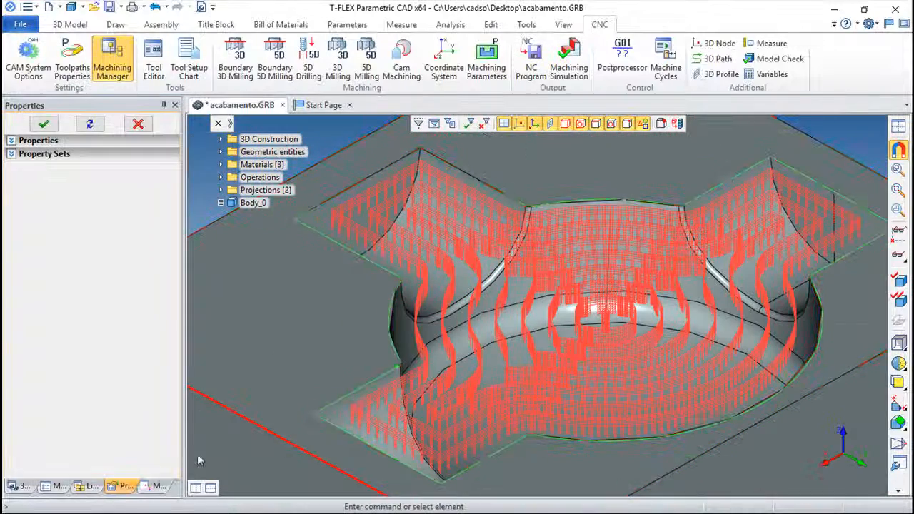
# Reopen Toolpath1 for editing and turn off Plunge Machining
pyautogui.click(156, 486)
pyautogui.doubleClick(57, 131)
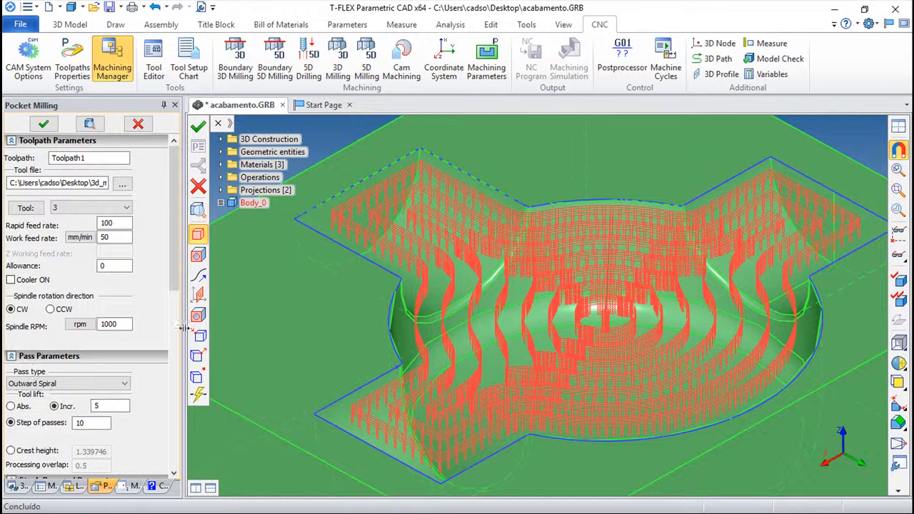
pyautogui.scroll(-5, 164, 378)
pyautogui.scroll(-3, 163, 377)
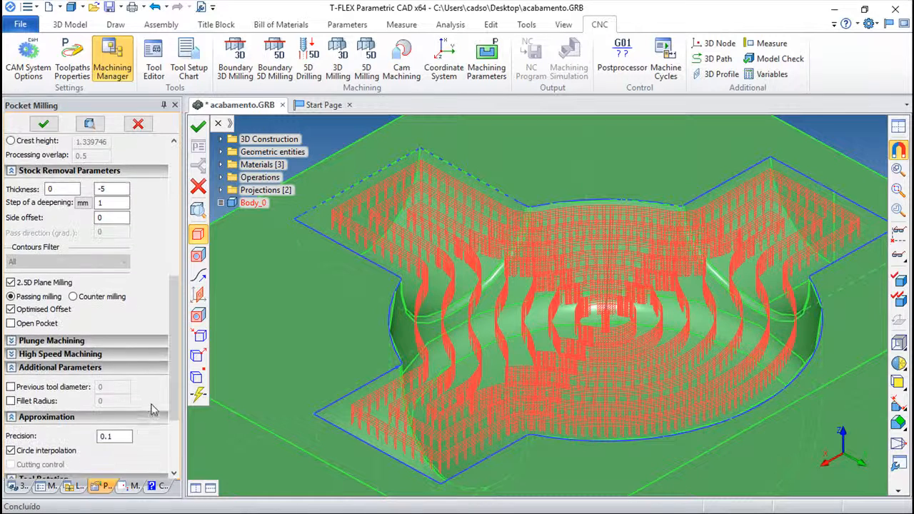
pyautogui.click(20, 343)
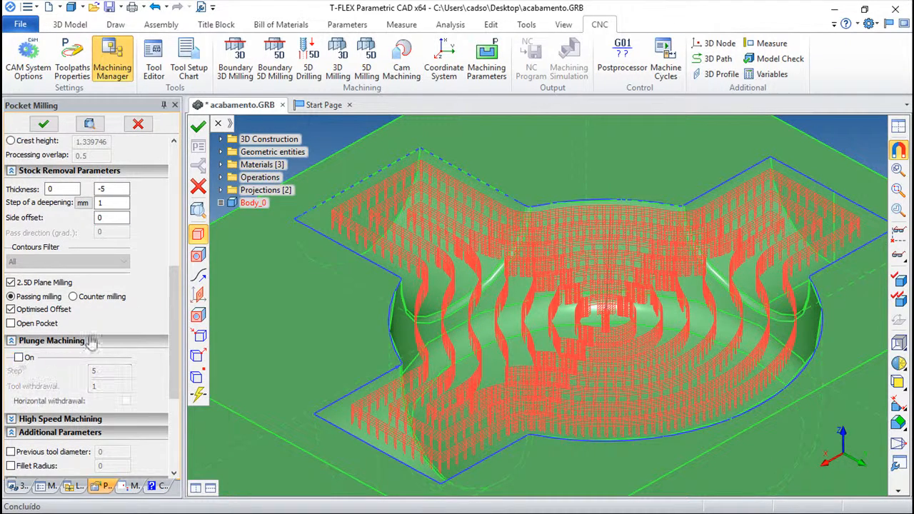
pyautogui.moveTo(175, 328); pyautogui.dragTo(187, 392)
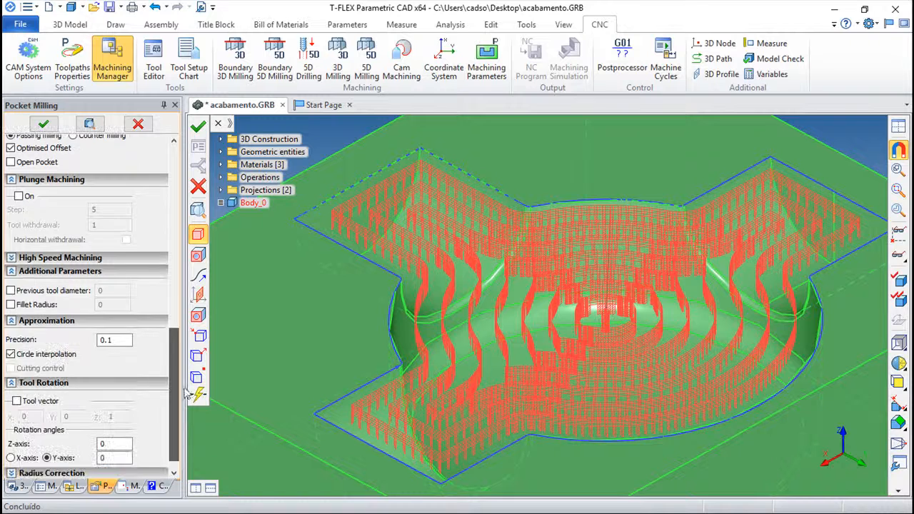
# Turn on High Speed Machining and set its minimum trochoid radius to 5
pyautogui.click(14, 258)
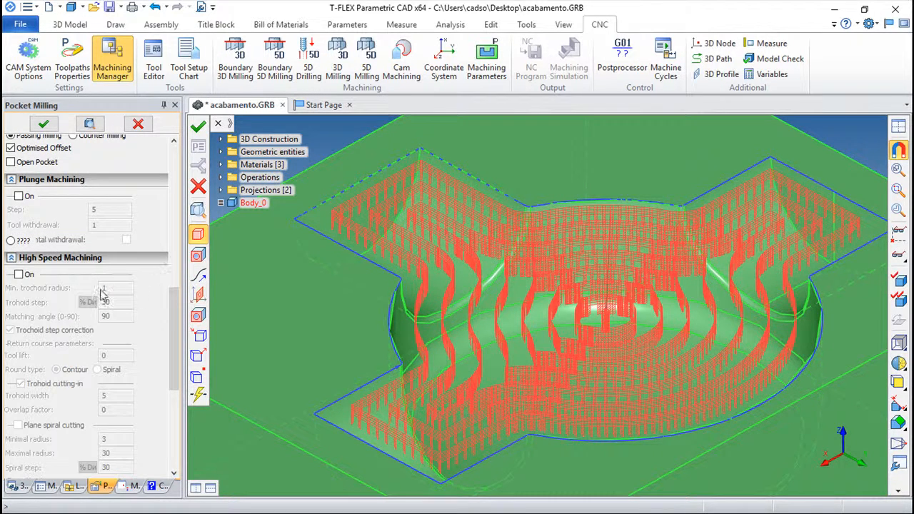
pyautogui.click(19, 274)
pyautogui.click(107, 287)
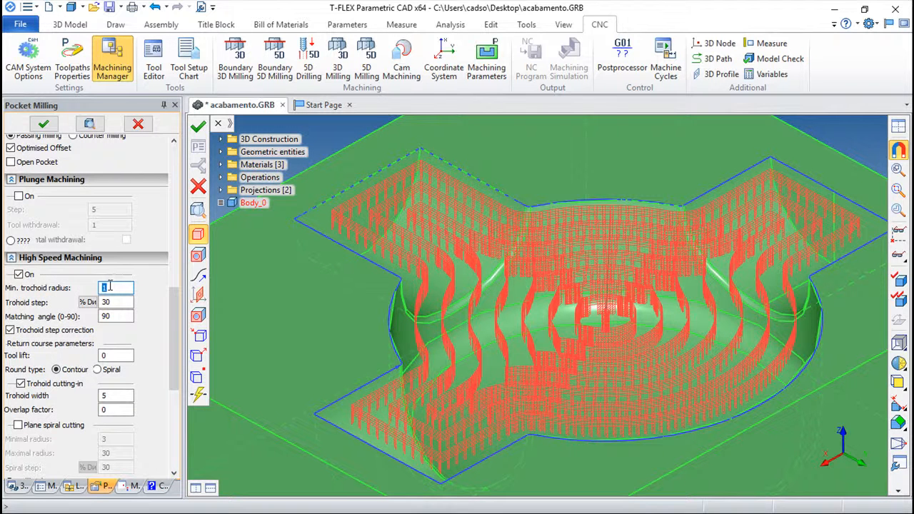
# Set the stock removal thickness to -1 and the step of a deepening to 5, and regenerate Toolpath1
pyautogui.moveTo(174, 304); pyautogui.dragTo(194, 181)
pyautogui.scroll(-5, 114, 243)
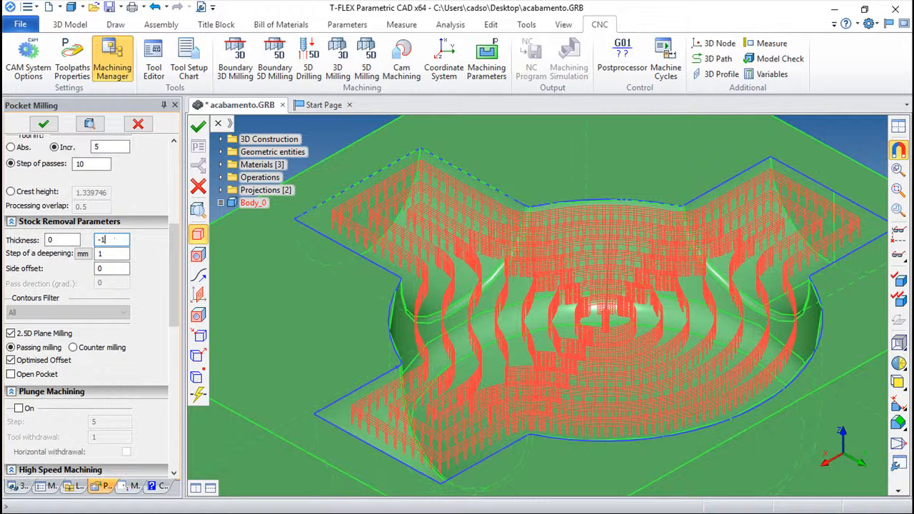
pyautogui.press('Tab')
pyautogui.write('5')
pyautogui.click(198, 125)
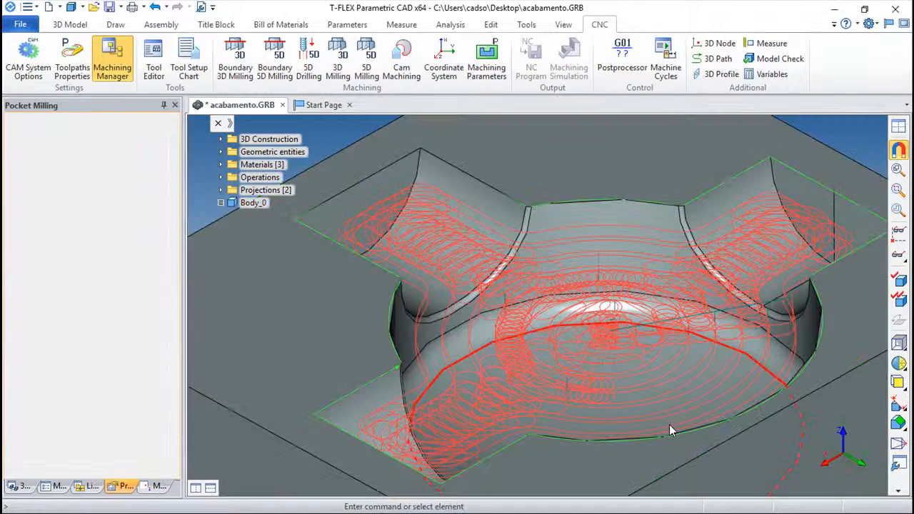
# Examine the trochoidal passes in the pocket and open the machining simulation for the toolpath
pyautogui.moveTo(612, 320); pyautogui.dragTo(575, 414)
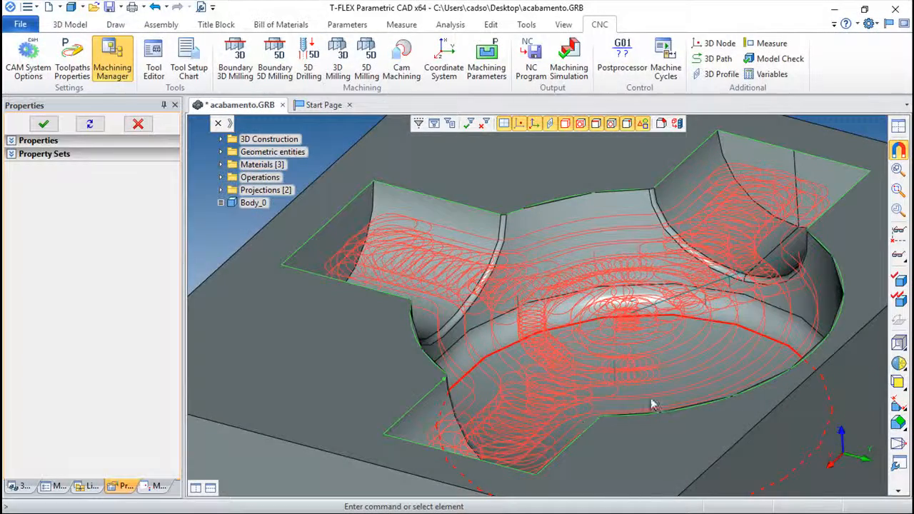
pyautogui.scroll(6, 678, 375)
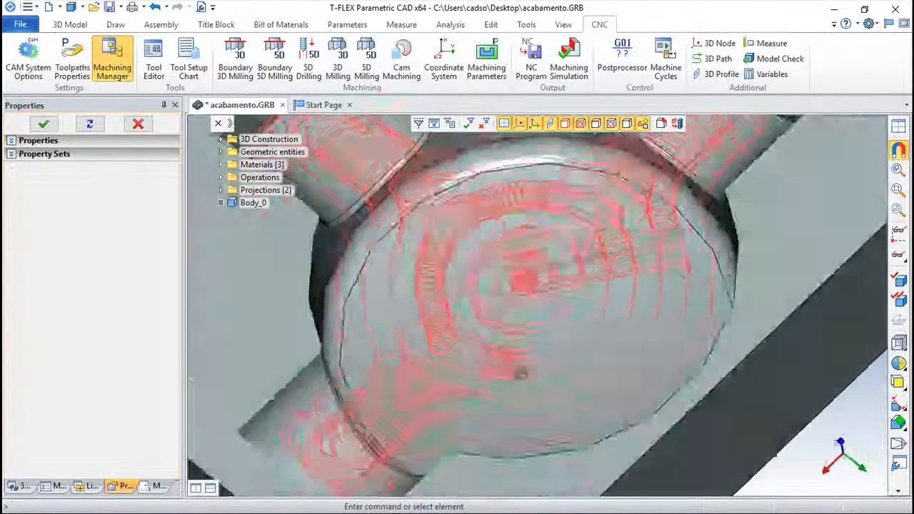
pyautogui.moveTo(521, 373); pyautogui.dragTo(541, 307)
pyautogui.moveTo(645, 347); pyautogui.dragTo(650, 397, button='middle')
pyautogui.moveTo(581, 329); pyautogui.dragTo(576, 355)
pyautogui.click(571, 56)
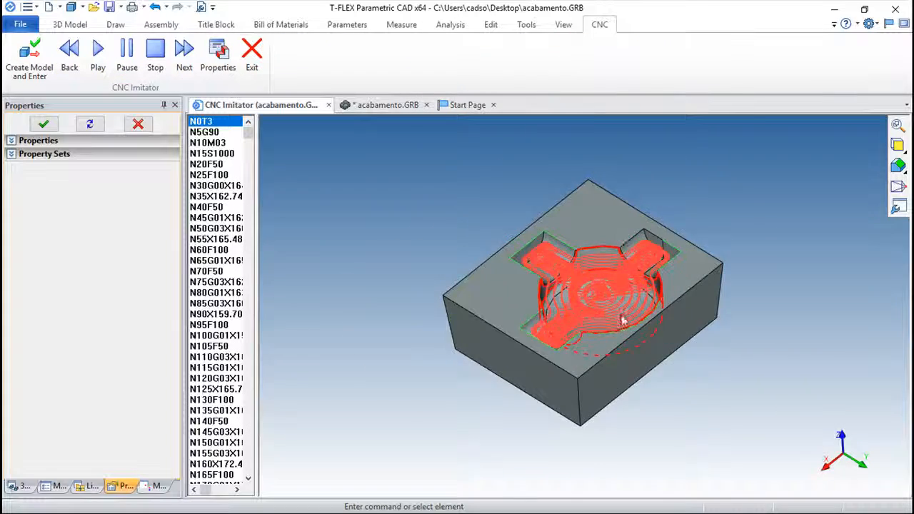
pyautogui.scroll(4, 620, 320)
pyautogui.moveTo(563, 298); pyautogui.dragTo(551, 262)
pyautogui.moveTo(646, 273); pyautogui.dragTo(636, 354, button='middle')
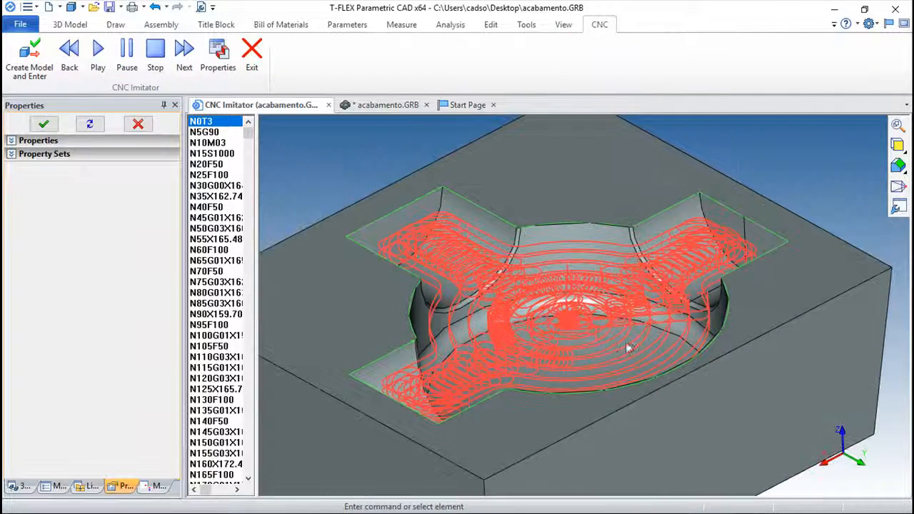
pyautogui.scroll(4, 637, 359)
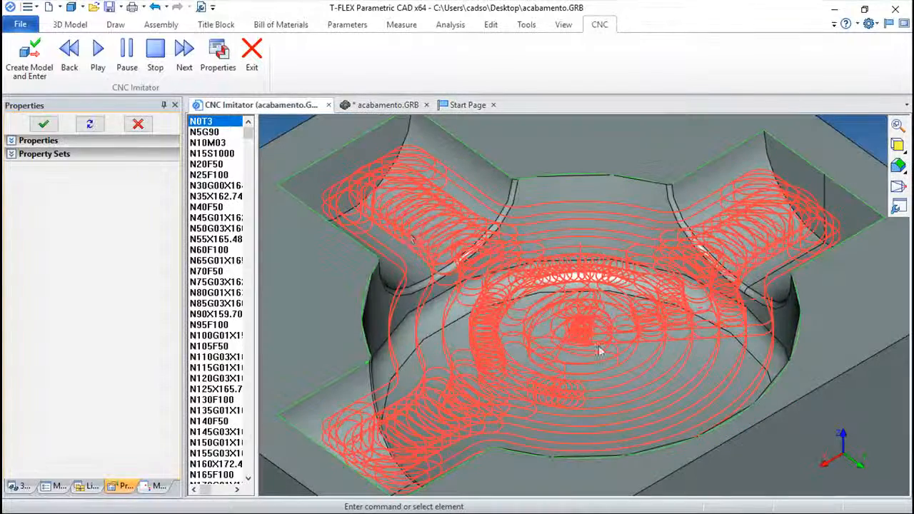
# Play the machining simulation, watch the tool follow the trochoidal passes up close, and exit the simulator
pyautogui.click(97, 51)
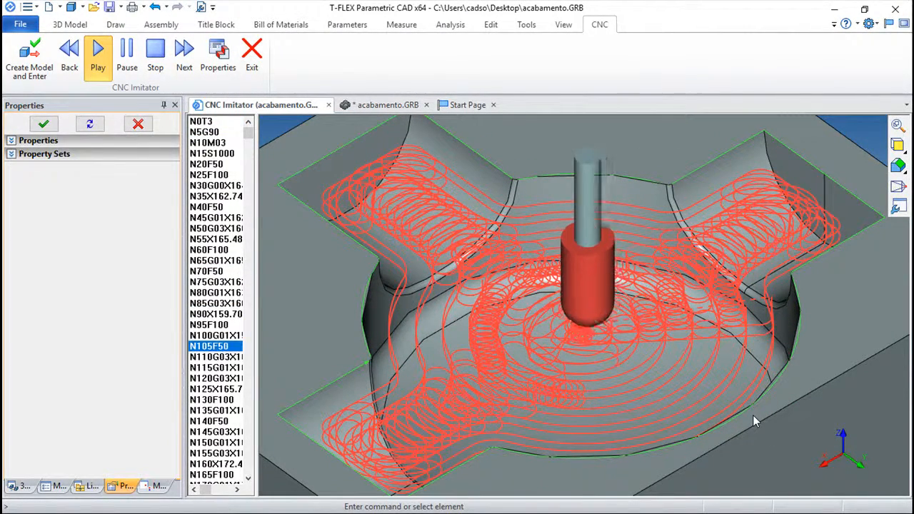
pyautogui.scroll(5, 638, 363)
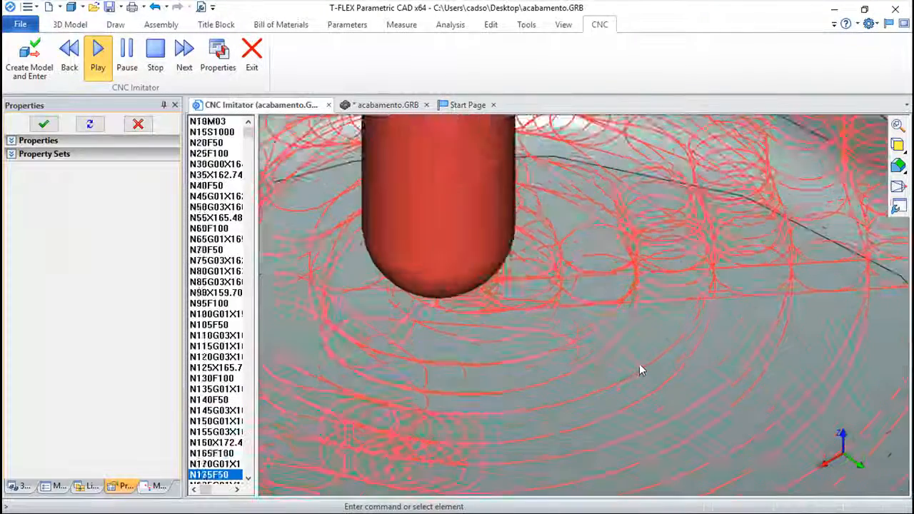
pyautogui.scroll(-2, 642, 364)
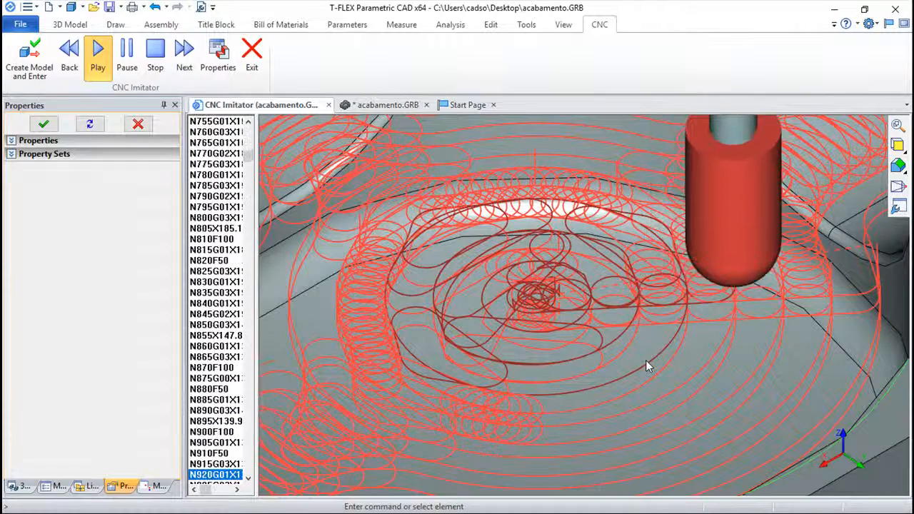
pyautogui.moveTo(621, 366); pyautogui.dragTo(681, 294)
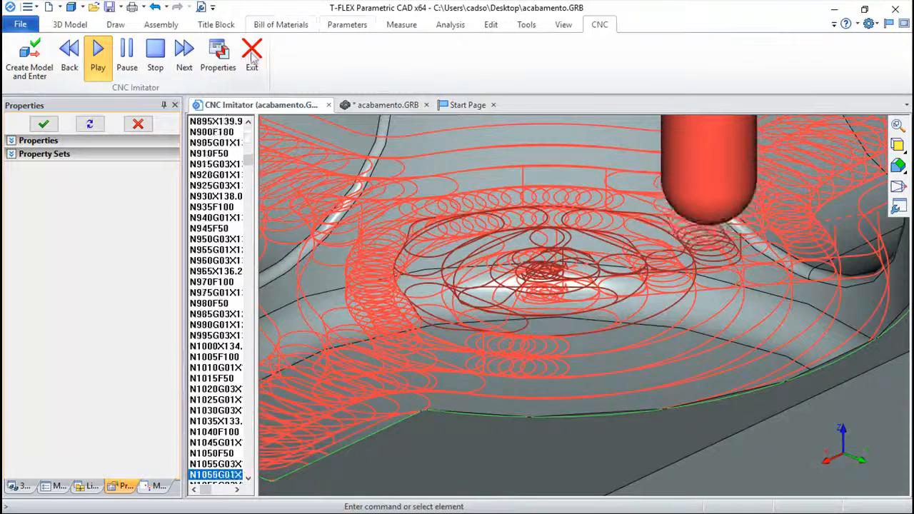
pyautogui.click(251, 50)
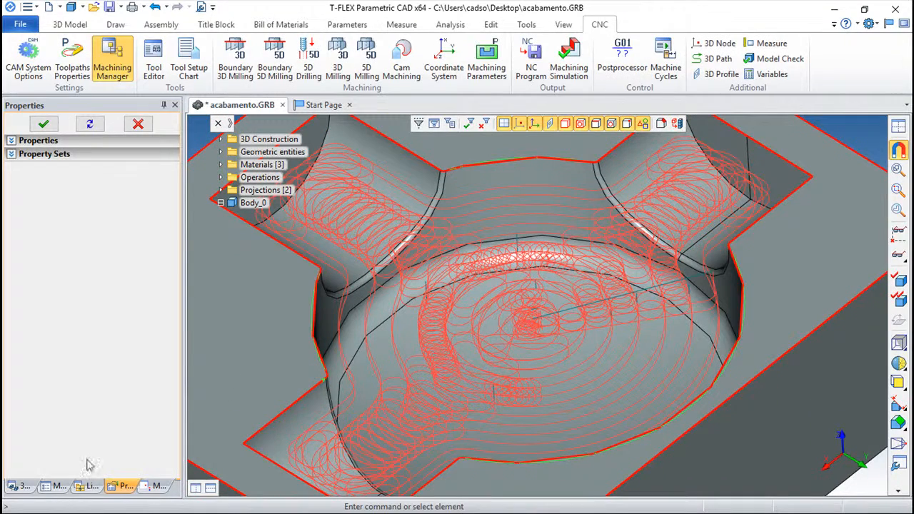
# Reopen Toolpath1 for editing and turn off High Speed Machining
pyautogui.click(154, 486)
pyautogui.doubleClick(63, 130)
pyautogui.moveTo(176, 277); pyautogui.dragTo(178, 457)
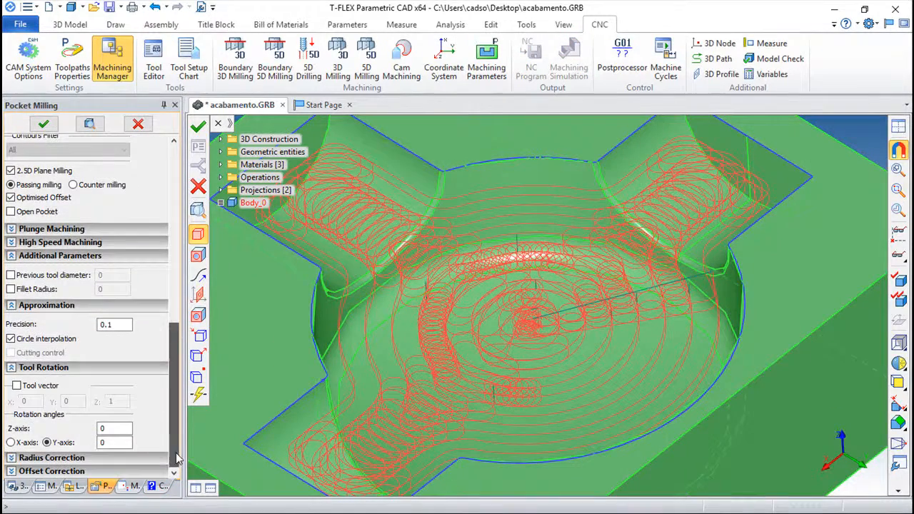
pyautogui.click(12, 243)
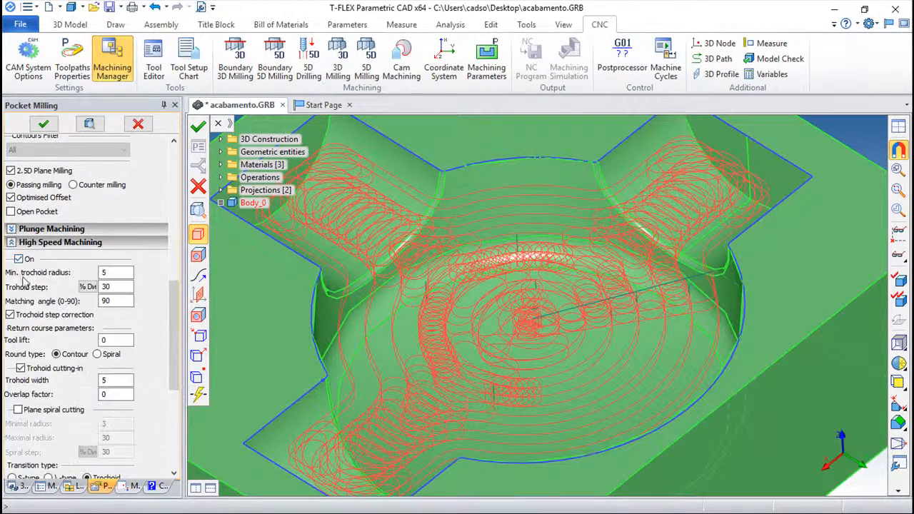
pyautogui.click(19, 259)
pyautogui.click(11, 243)
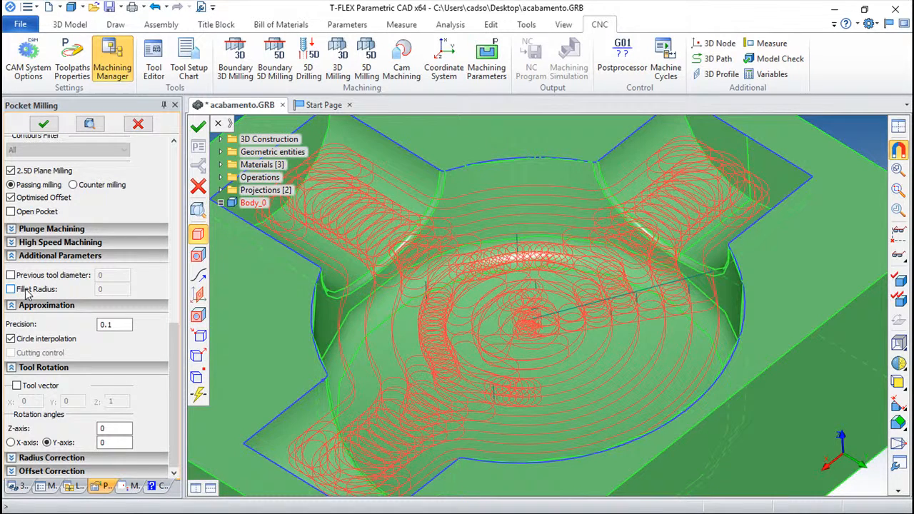
# Enable the additional parameters of the pocket milling, with a previous tool diameter of 100 and a fillet radius of 10
pyautogui.scroll(-4, 341, 327)
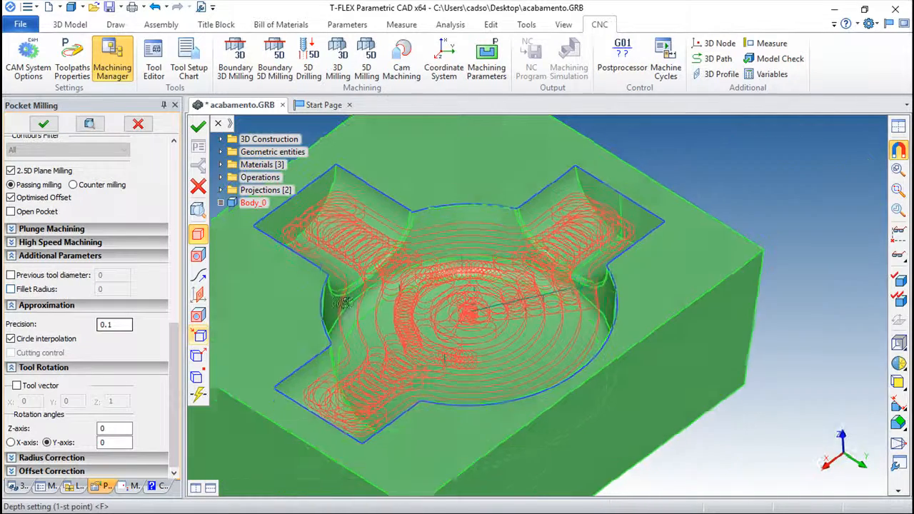
pyautogui.moveTo(500, 264); pyautogui.dragTo(489, 291)
pyautogui.moveTo(405, 336); pyautogui.dragTo(384, 318)
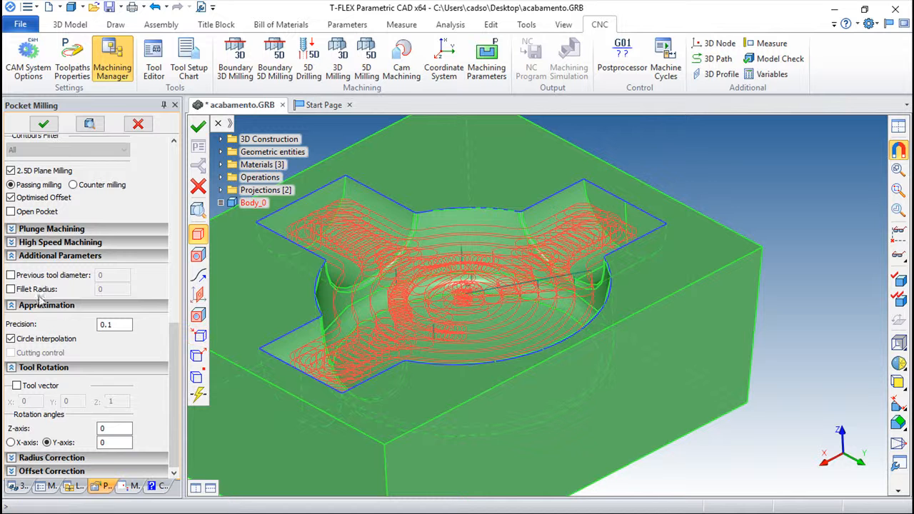
pyautogui.click(11, 276)
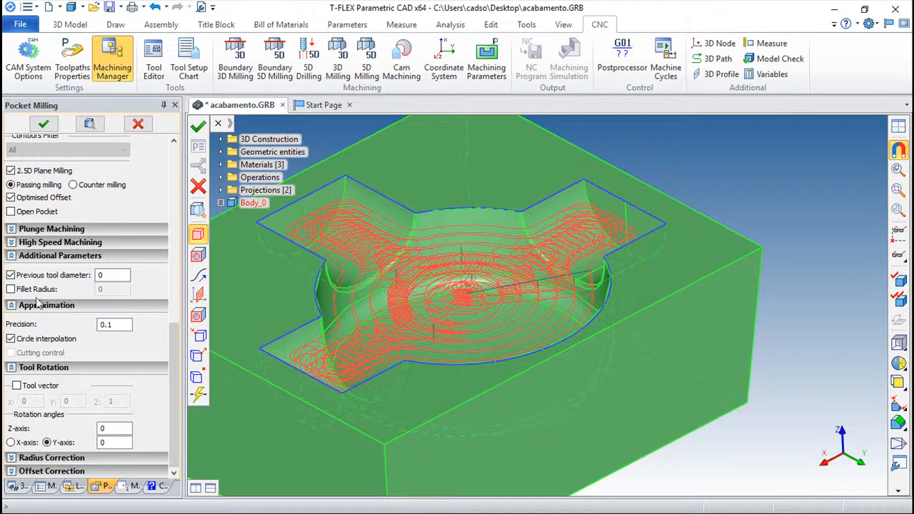
pyautogui.click(115, 278)
pyautogui.write('100')
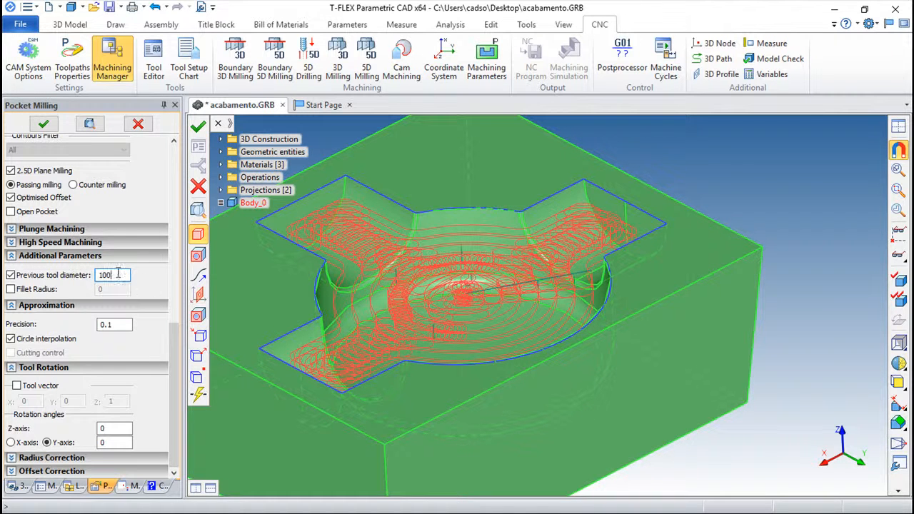
pyautogui.click(11, 289)
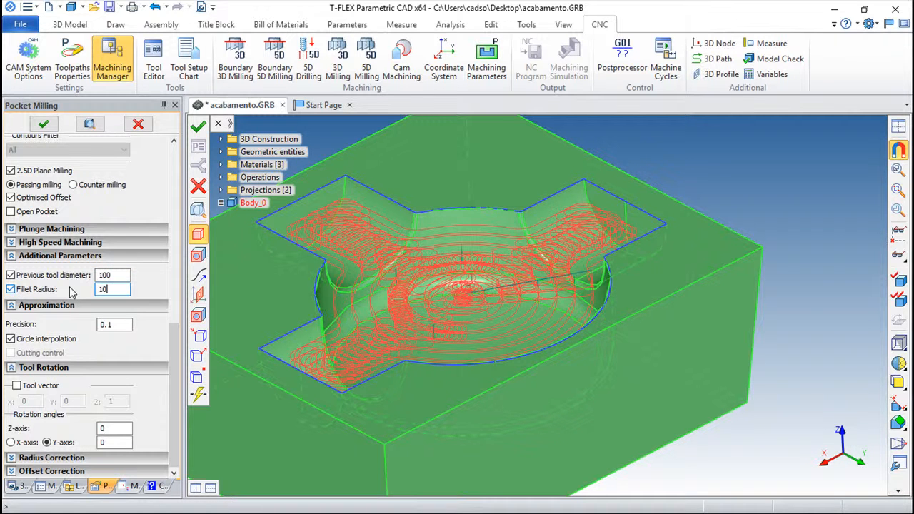
# Apply the edited pocket milling parameters and examine the regenerated toolpath in the cavity's side recess
pyautogui.click(199, 126)
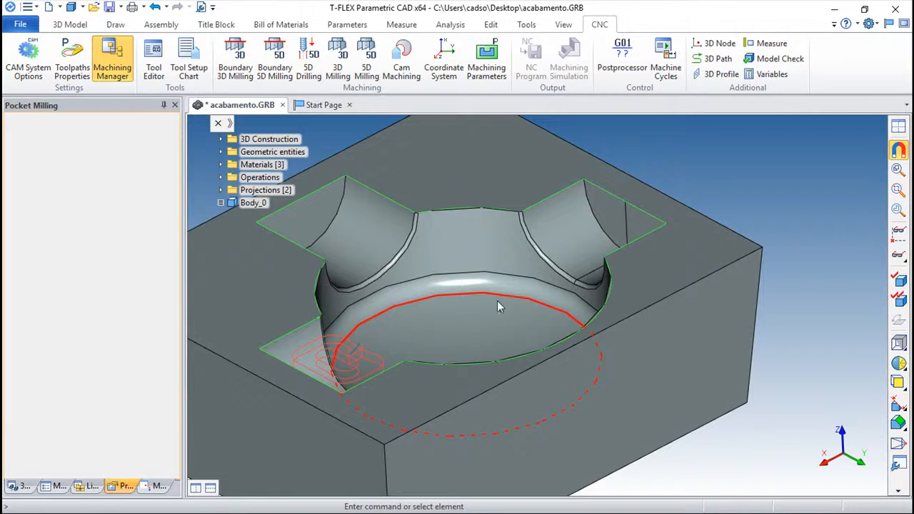
pyautogui.moveTo(459, 357); pyautogui.dragTo(357, 428)
pyautogui.moveTo(486, 385); pyautogui.dragTo(691, 350)
pyautogui.moveTo(551, 441); pyautogui.dragTo(654, 444)
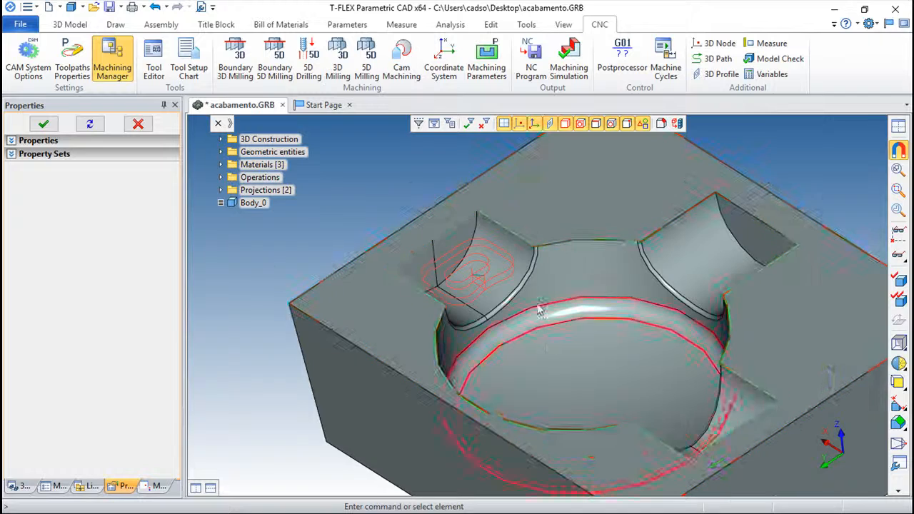
pyautogui.scroll(3, 520, 303)
pyautogui.moveTo(491, 294); pyautogui.dragTo(530, 345, button='middle')
pyautogui.moveTo(531, 344); pyautogui.dragTo(502, 345)
pyautogui.moveTo(510, 391); pyautogui.dragTo(490, 366)
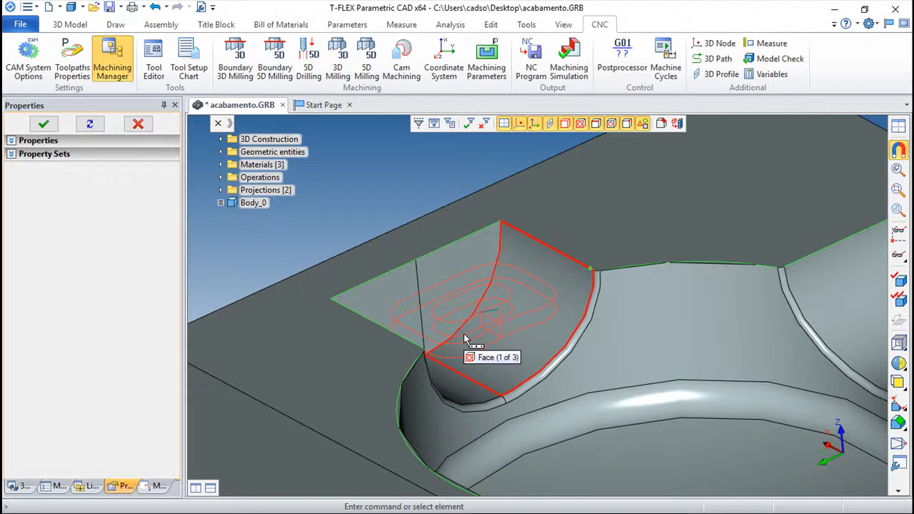
# Open the machining simulation, play the pocket toolpath up close in the recess, and exit the simulator
pyautogui.click(568, 62)
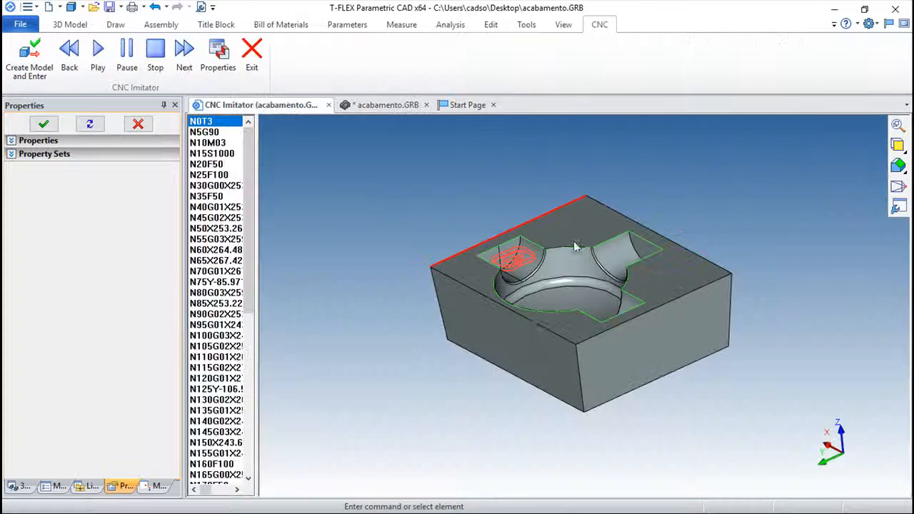
pyautogui.scroll(6, 570, 333)
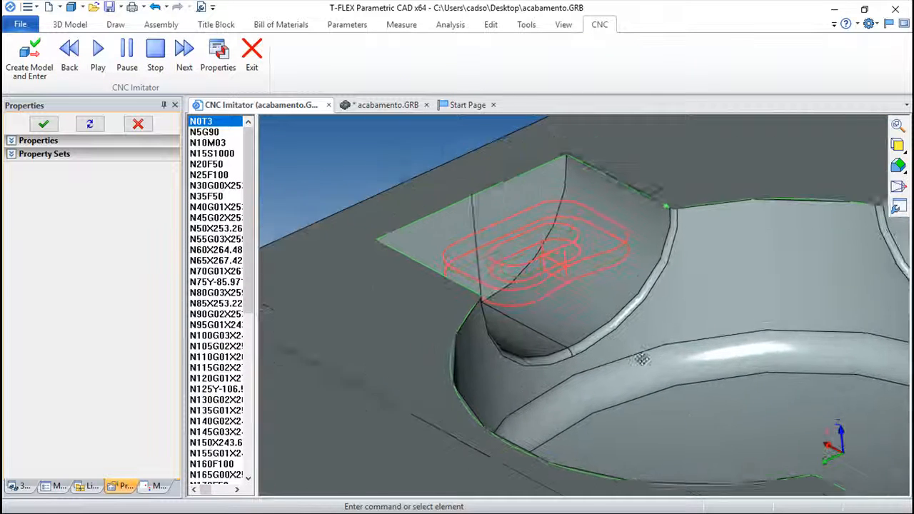
pyautogui.click(97, 54)
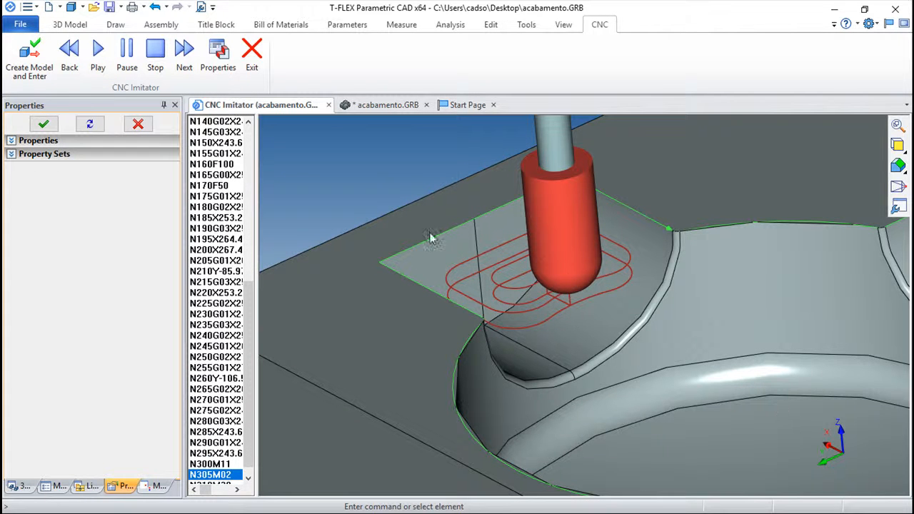
pyautogui.click(251, 52)
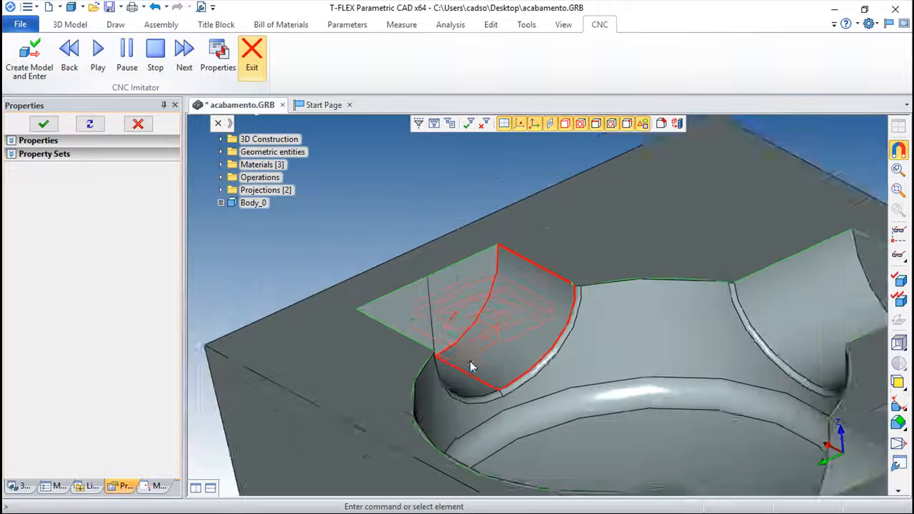
# Reopen Toolpath1 to review its stock removal, additional, approximation and tool rotation parameters, and leave the editor without applying changes
pyautogui.moveTo(429, 356); pyautogui.dragTo(560, 405, button='middle')
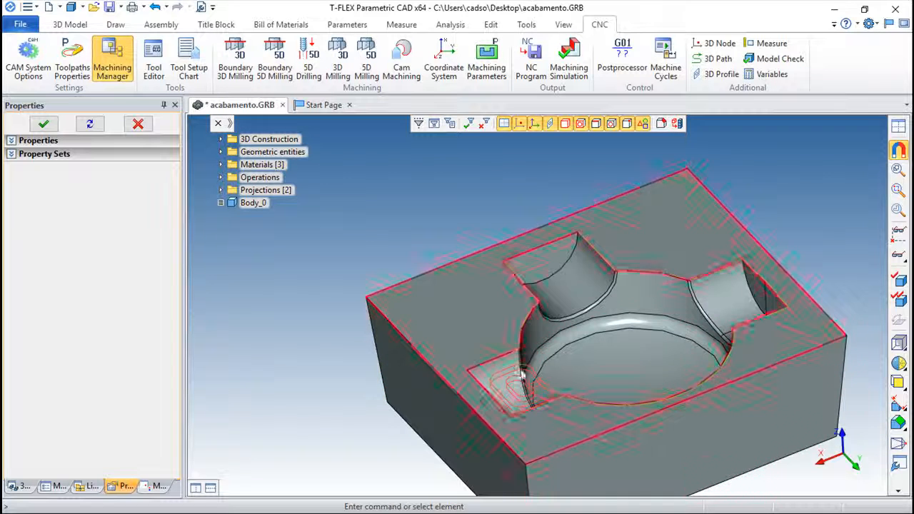
pyautogui.scroll(-2, 590, 314)
pyautogui.scroll(6, 594, 312)
pyautogui.moveTo(624, 310); pyautogui.dragTo(588, 278, button='middle')
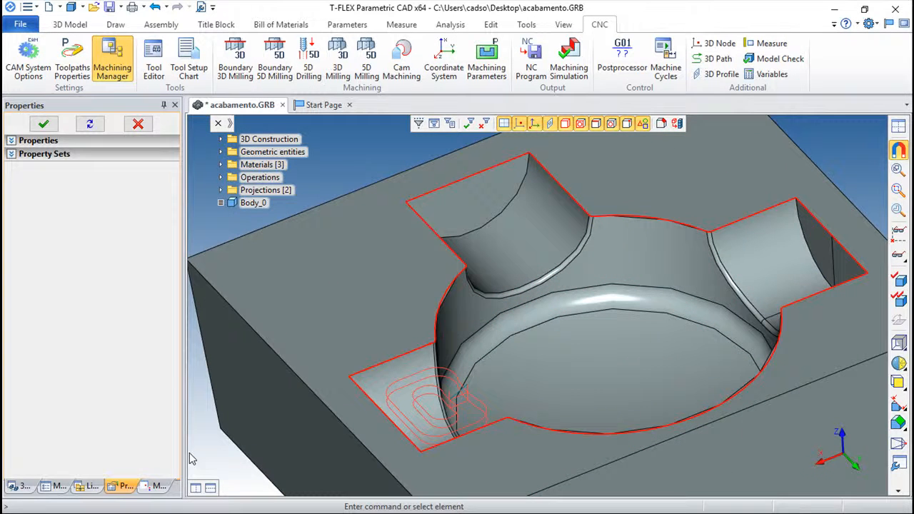
pyautogui.click(154, 485)
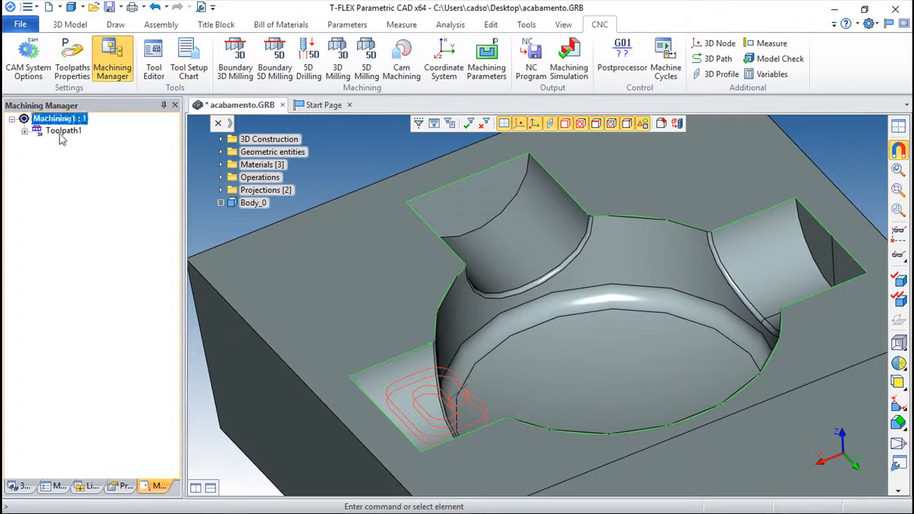
pyautogui.doubleClick(62, 136)
pyautogui.scroll(-10, 143, 357)
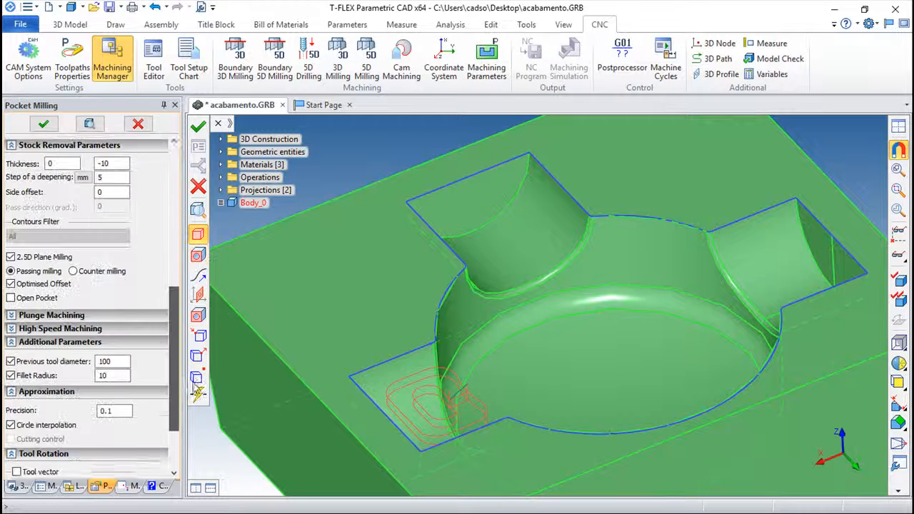
pyautogui.scroll(-3, 43, 314)
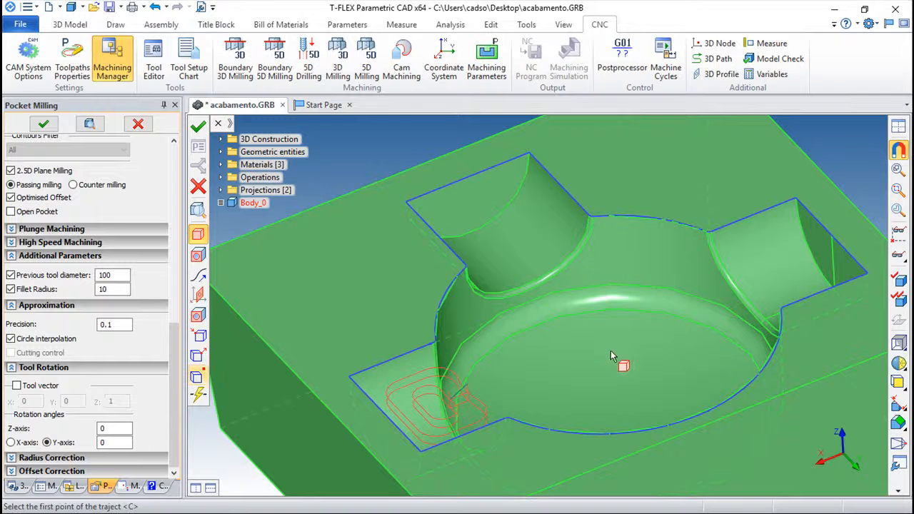
pyautogui.scroll(-2, 578, 364)
pyautogui.moveTo(579, 367); pyautogui.dragTo(608, 380)
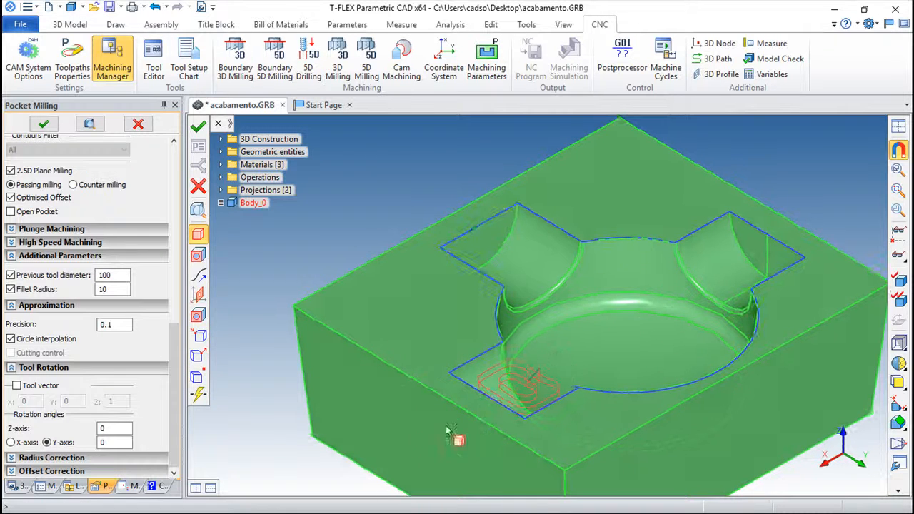
pyautogui.moveTo(629, 271); pyautogui.dragTo(591, 230, button='middle')
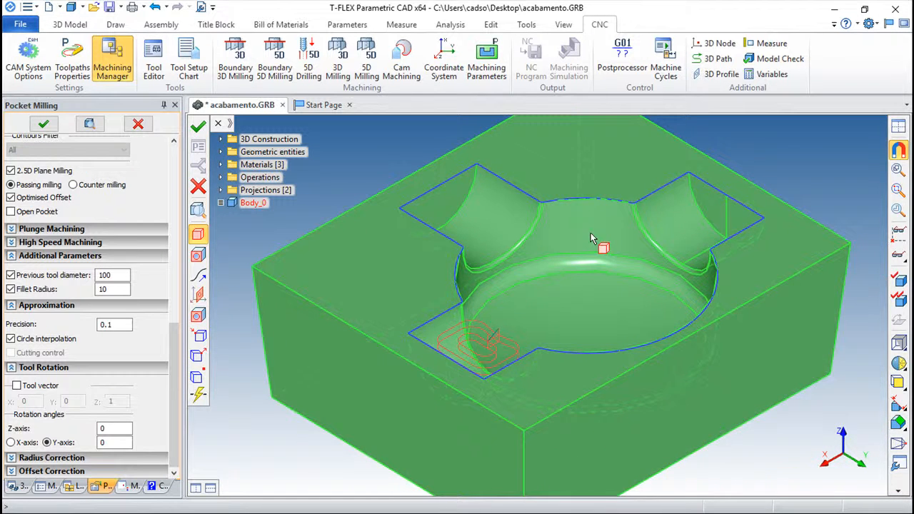
pyautogui.click(198, 187)
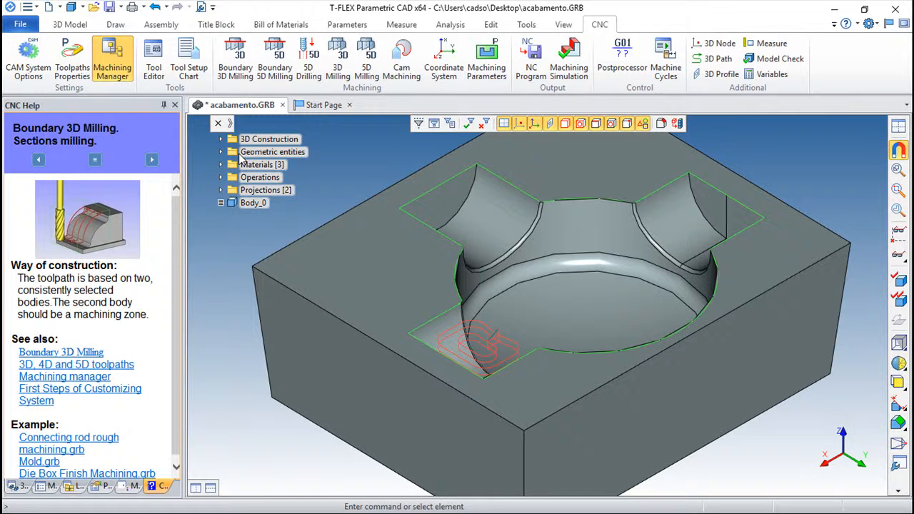
# Close the CNC help and look over the block with its pocket toolpath from an overall view
pyautogui.click(174, 105)
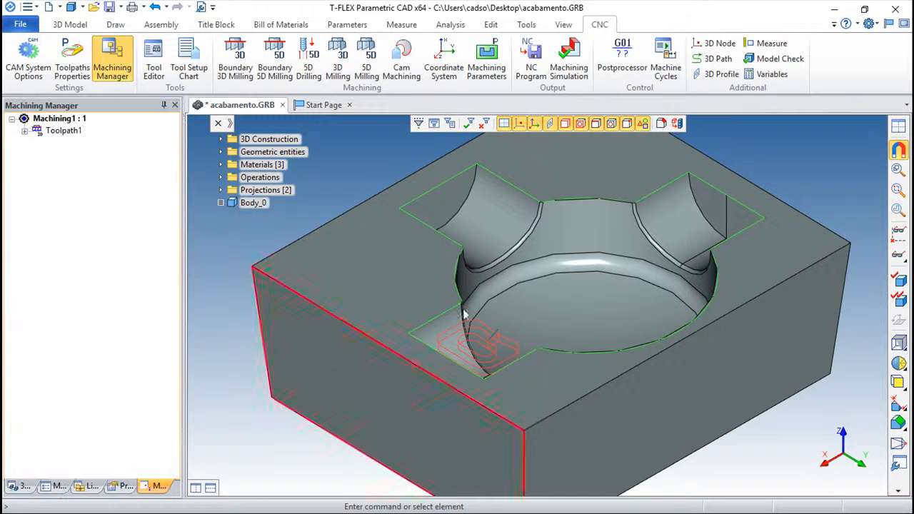
pyautogui.scroll(-2, 472, 315)
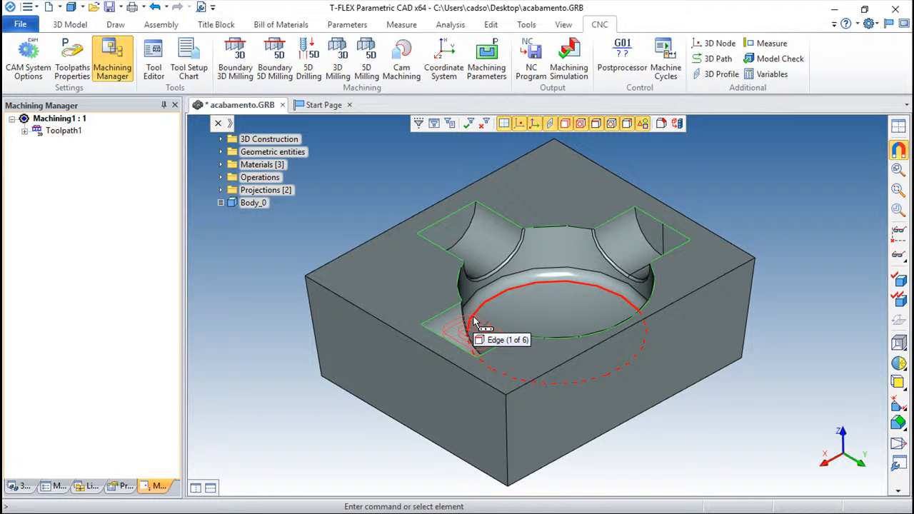
pyautogui.scroll(1, 779, 281)
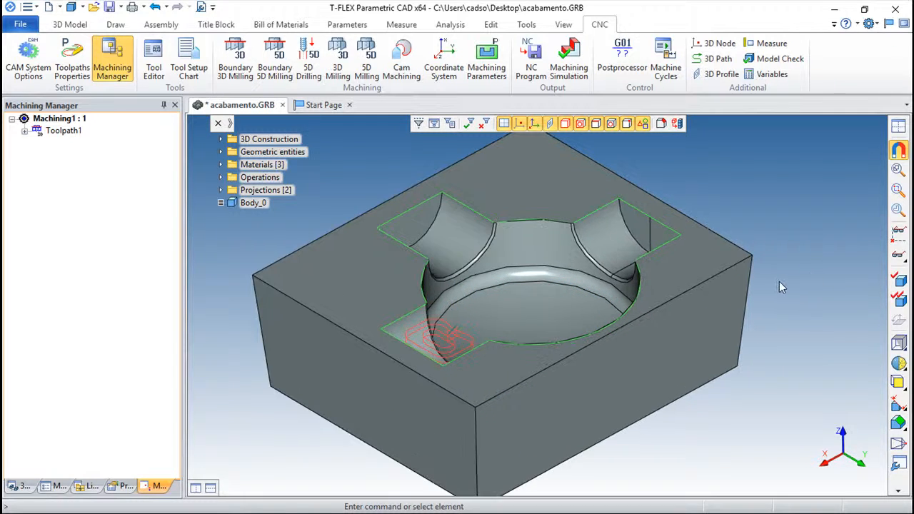
pyautogui.moveTo(783, 410); pyautogui.dragTo(755, 418)
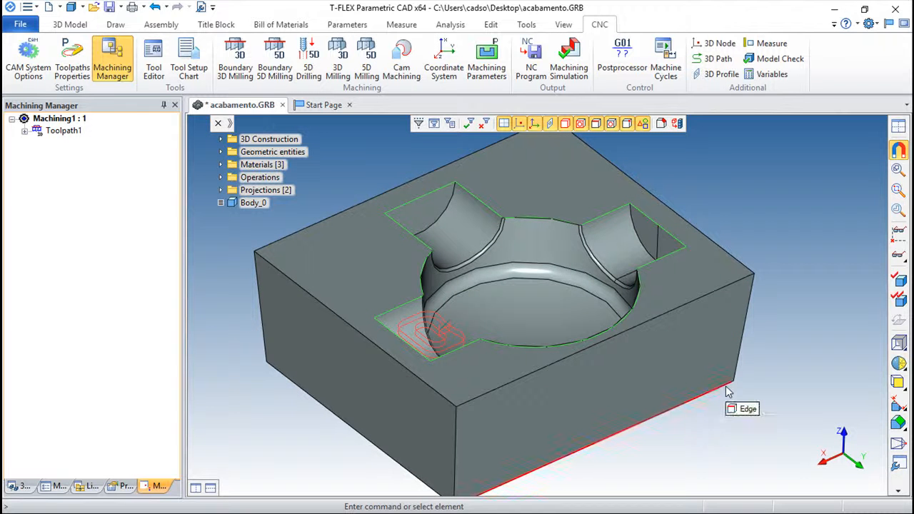